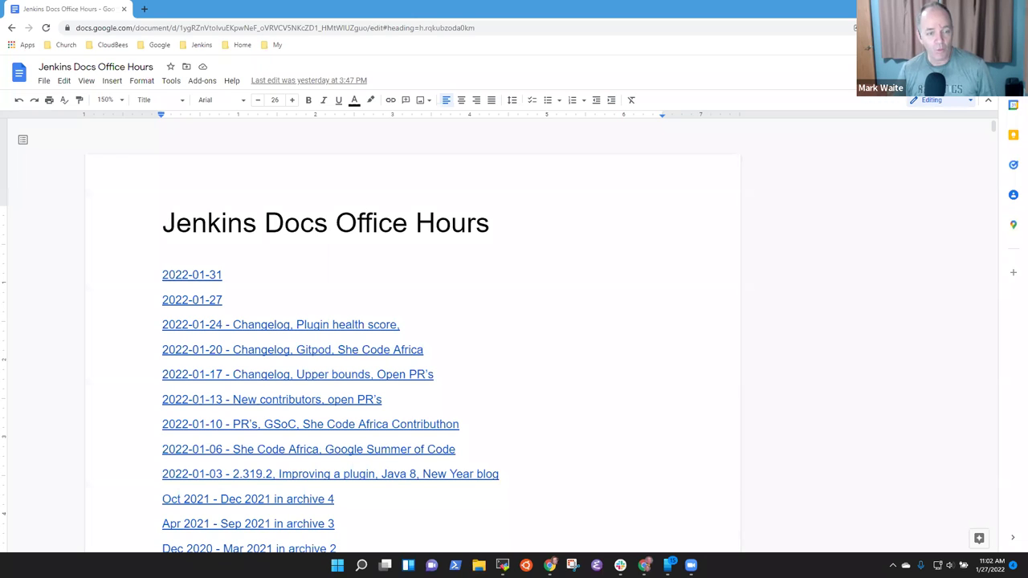
Jump to the 2022-01-27 meeting notes from the table of contents.
click(383, 313)
scroll(382, 309, down, 5)
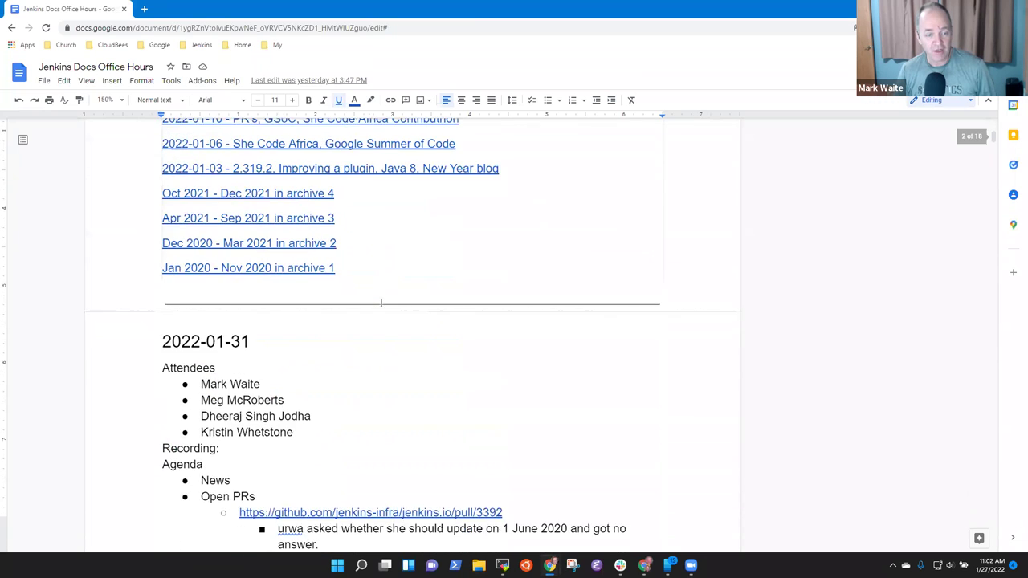
scroll(381, 302, down, 8)
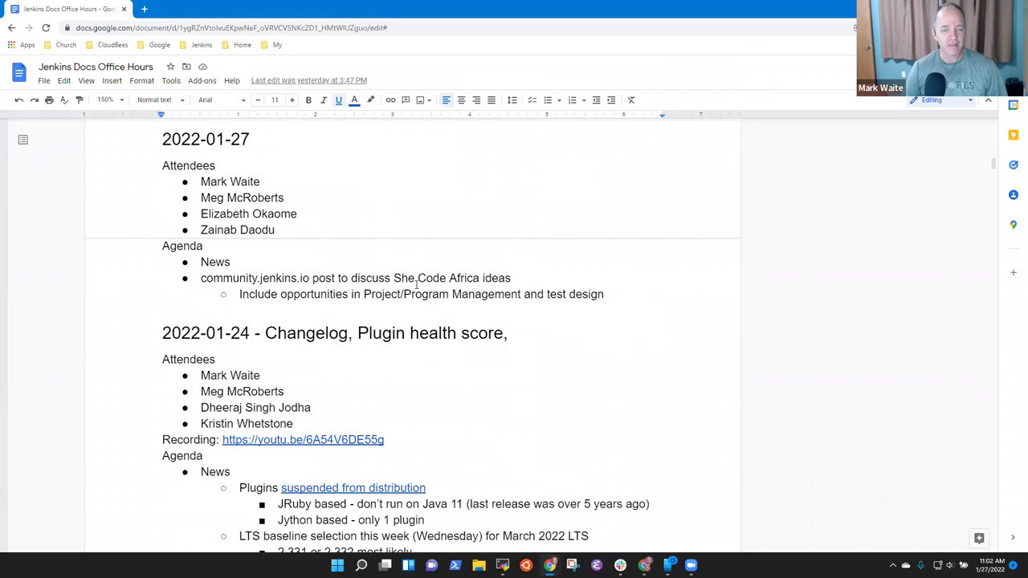
Move through the agenda lines to the end of the 'test design' sub-item.
click(360, 279)
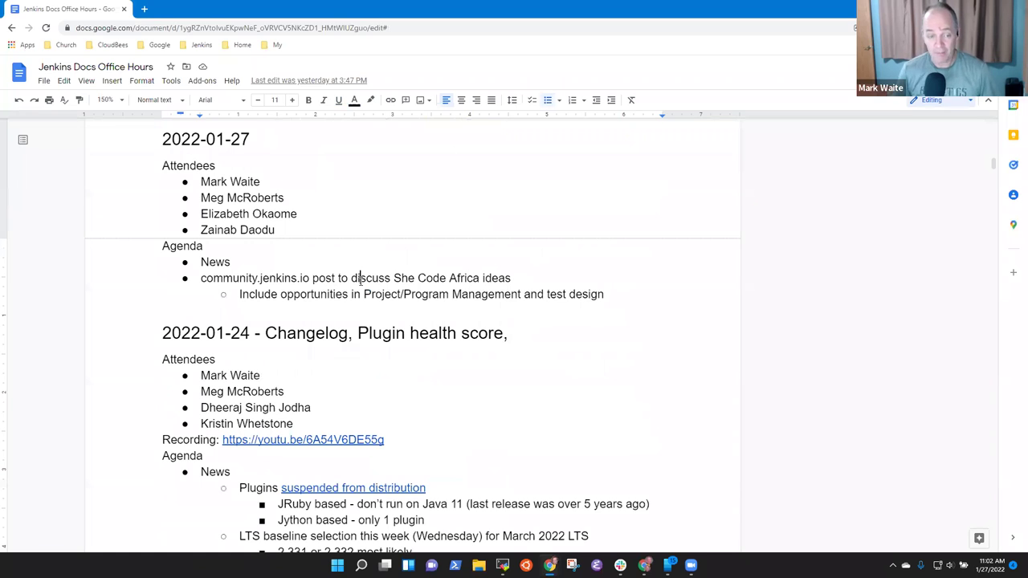
key(shift+End)
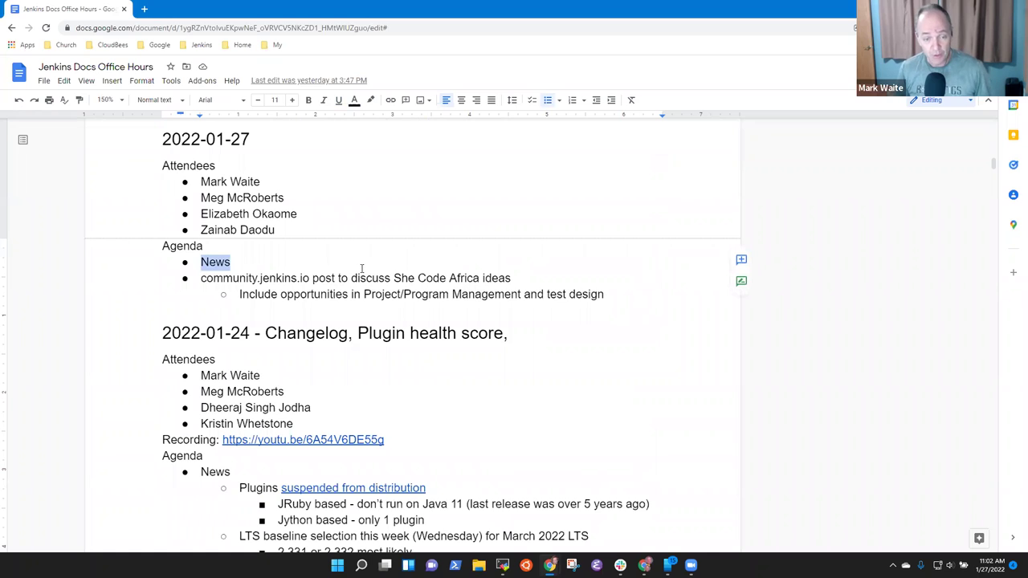
key(Down)
key(Home)
key(shift+End)
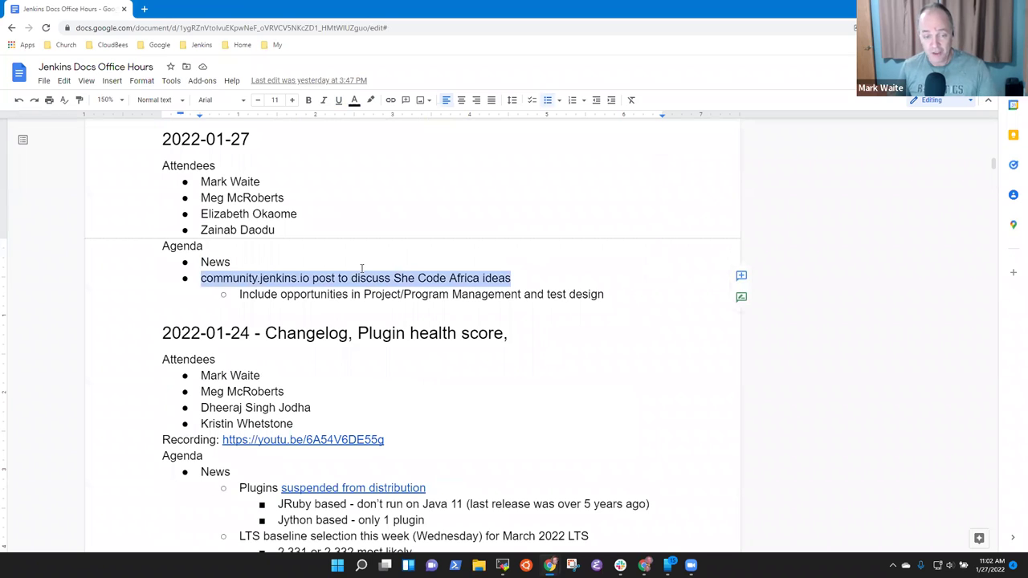
key(Down)
key(End)
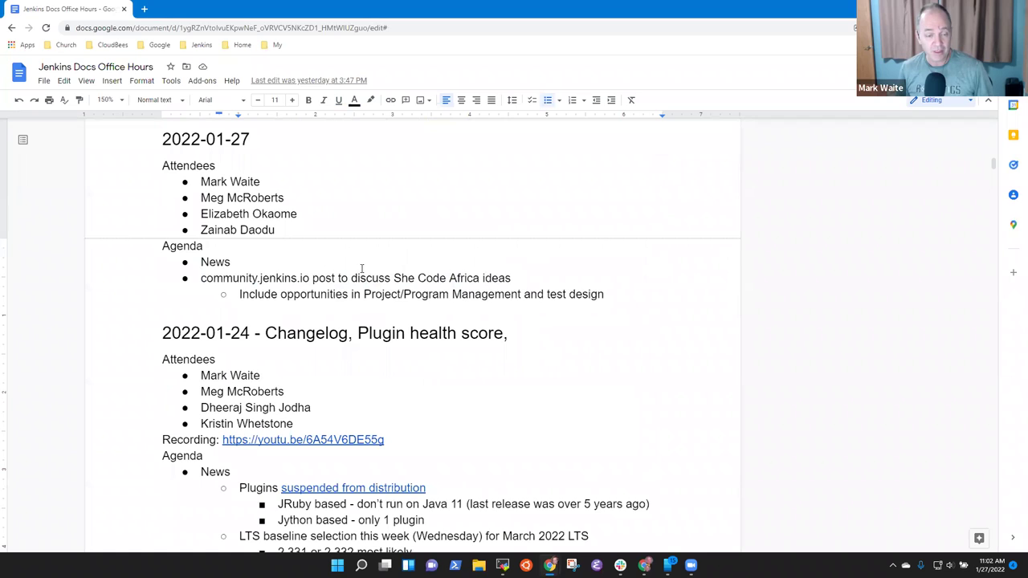
key(shift+End)
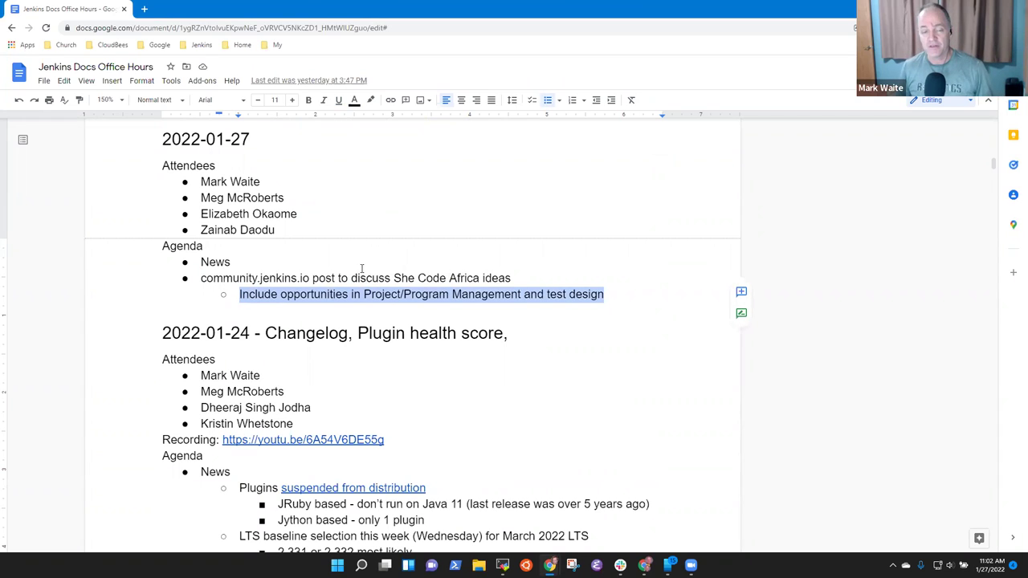
key(End)
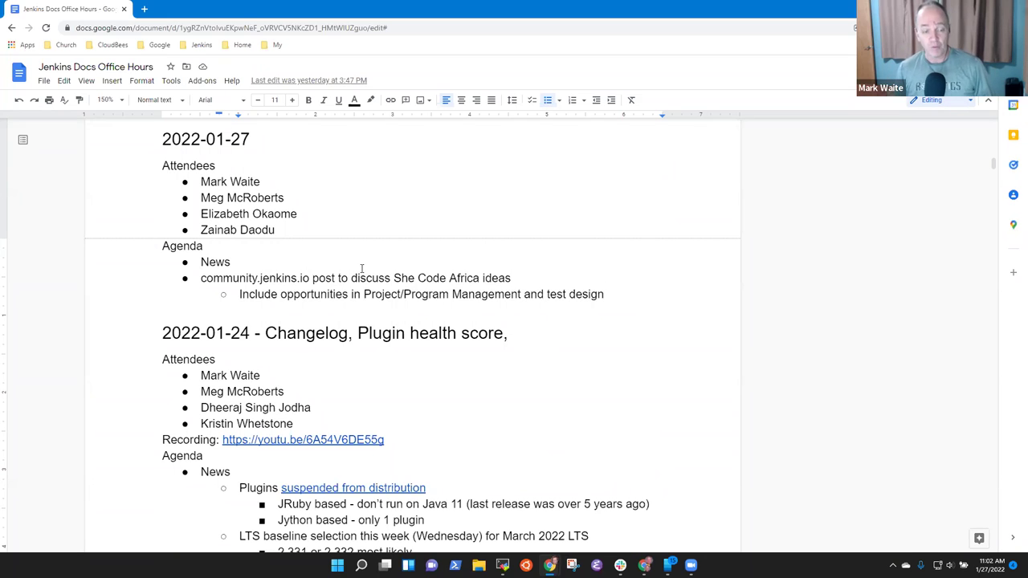
Add the sub-item 'See the notes from 2022-01-24 for more', followed by a new top-level bullet.
key(Return)
key(shift+Tab)
key(Tab)
text(See the notes from 23022)
key(BackSpace)
key(BackSpace)
key(BackSpace)
key(BackSpace)
key(BackSpace)
text(2022-)
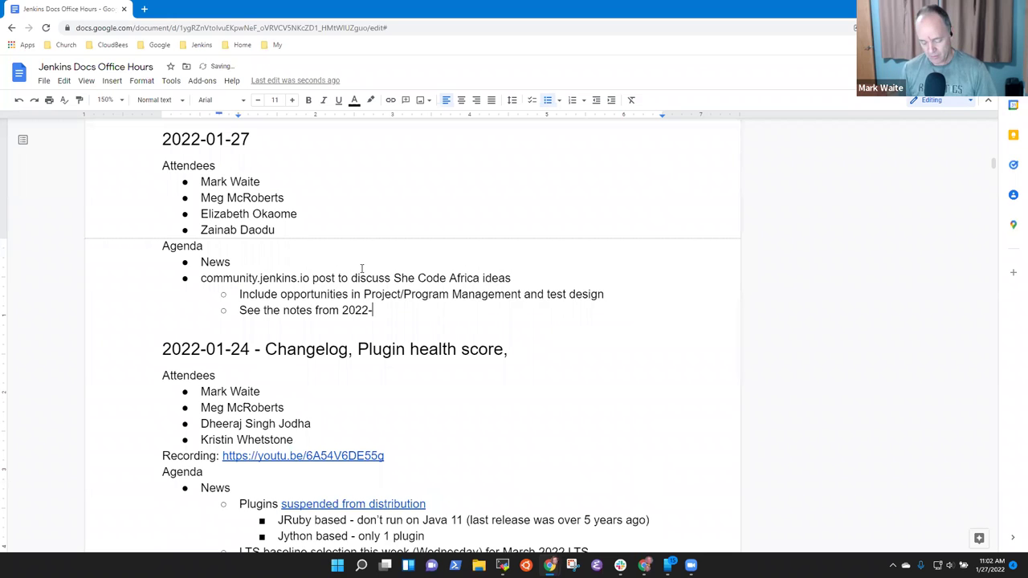
text(01-24 for more)
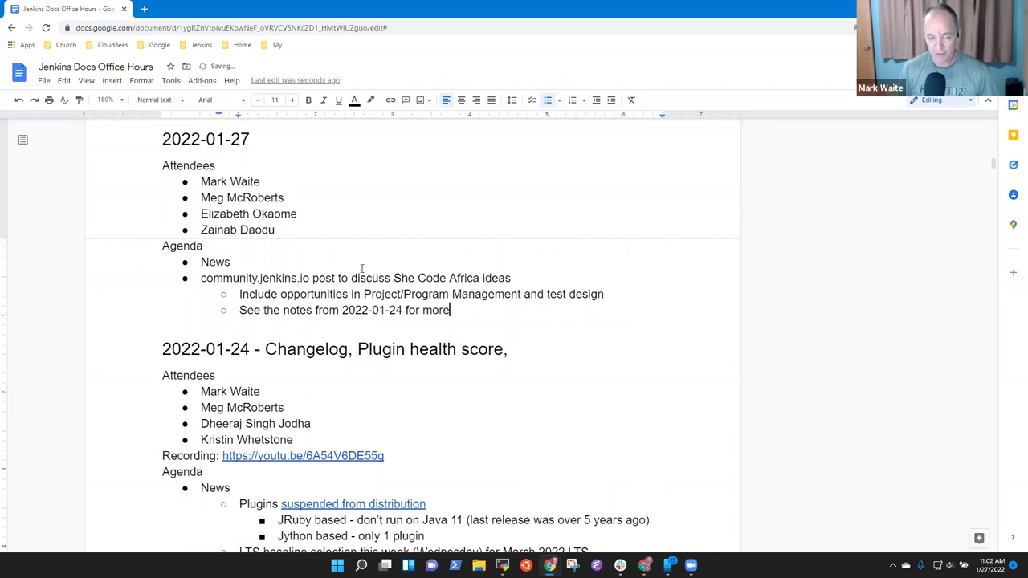
key(Return)
key(shift+Tab)
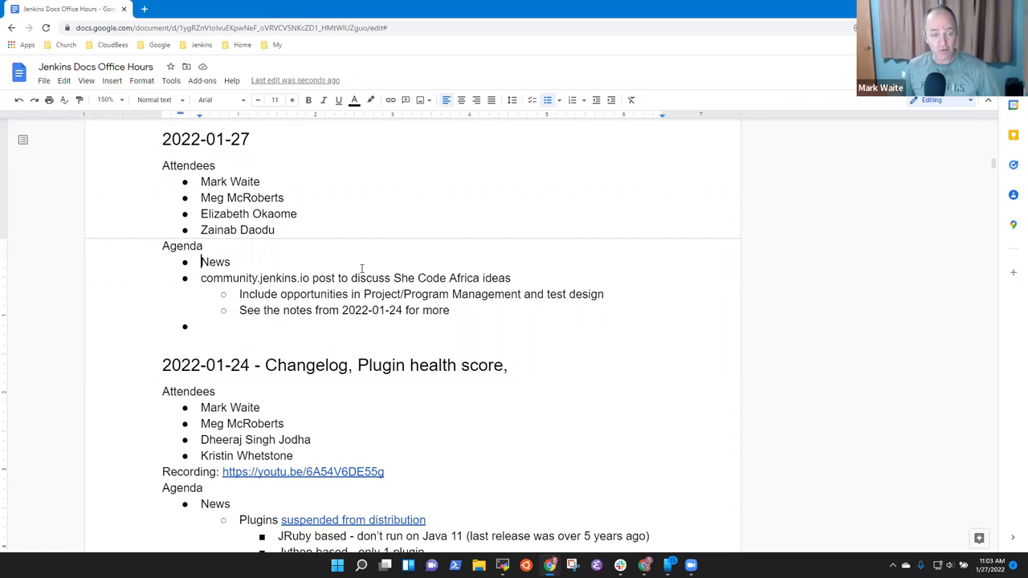
Add the News sub-item 'Jenkins 2.332 has been selected as the next LTS baseline'.
key(Return)
key(Tab)
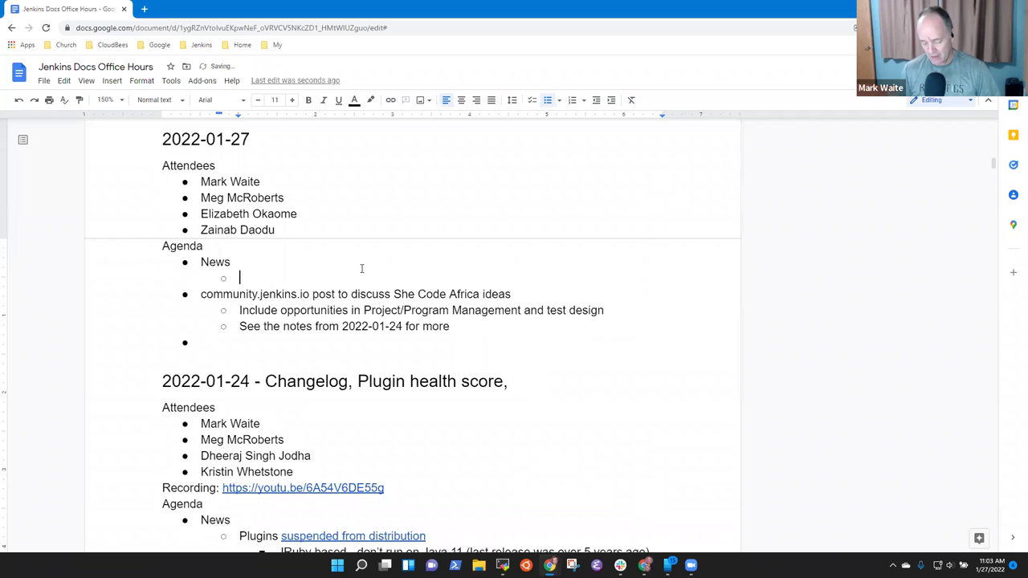
text(Jenkins 2.)
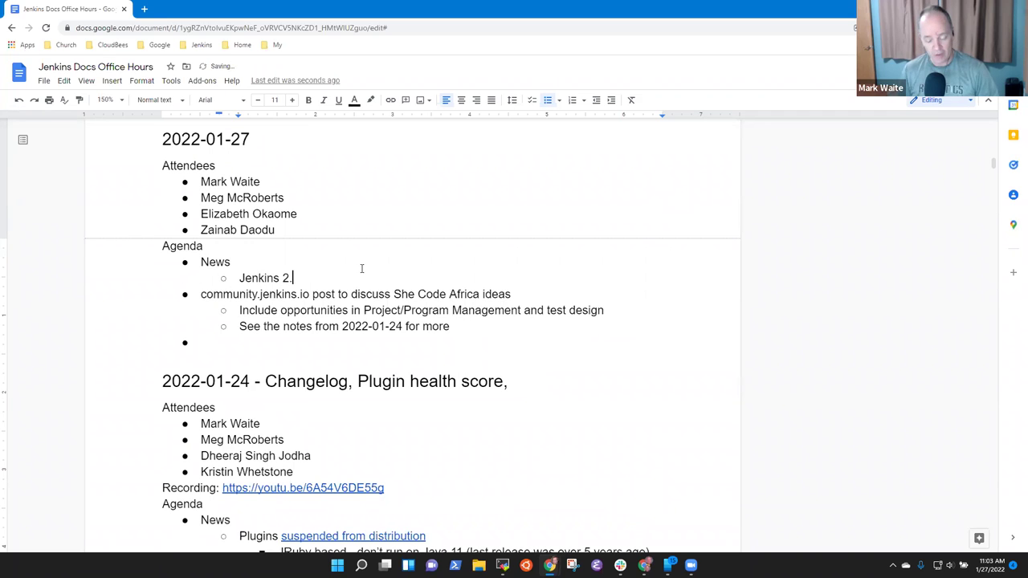
text(332)
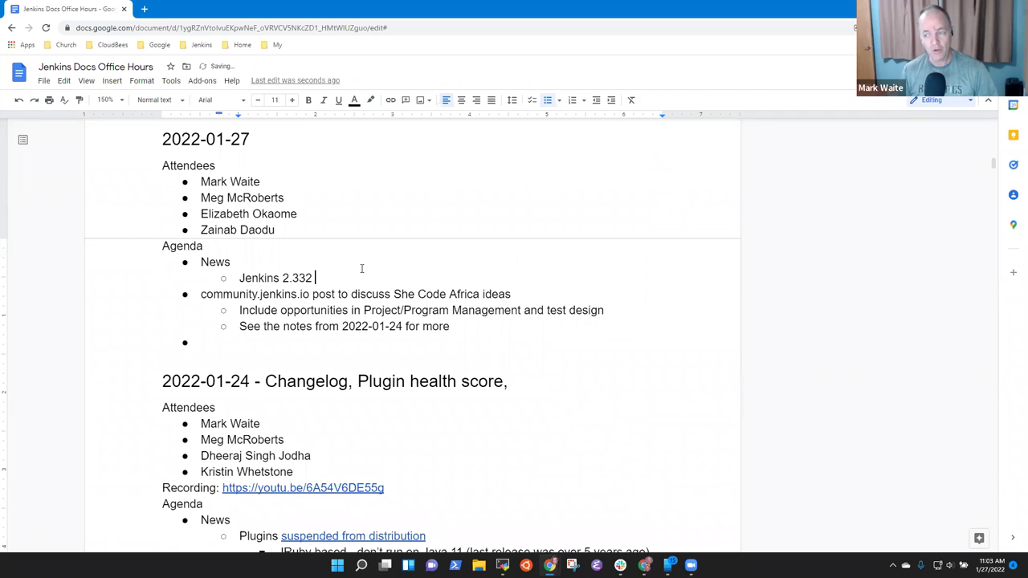
text( has been )
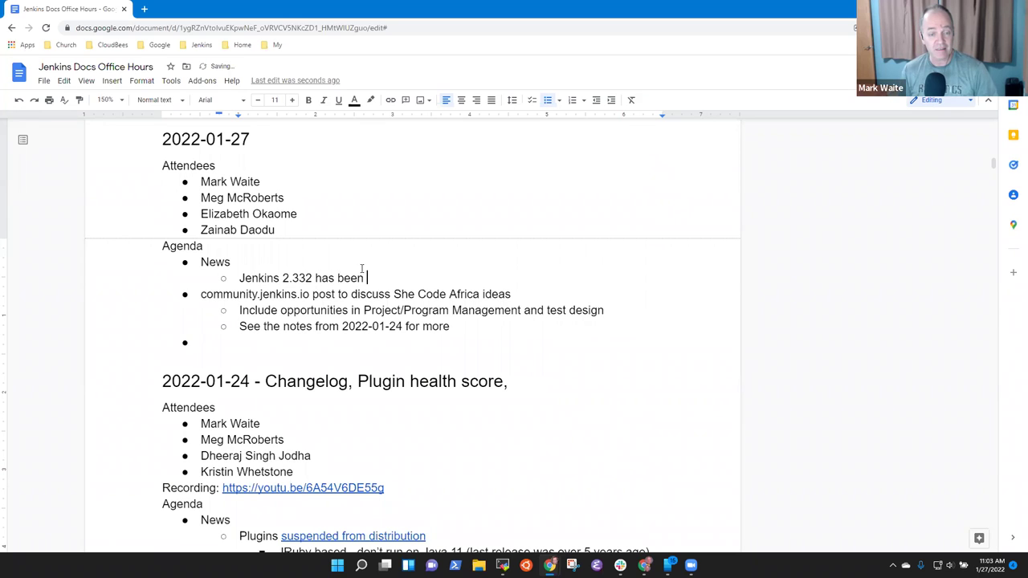
text(selected as the)
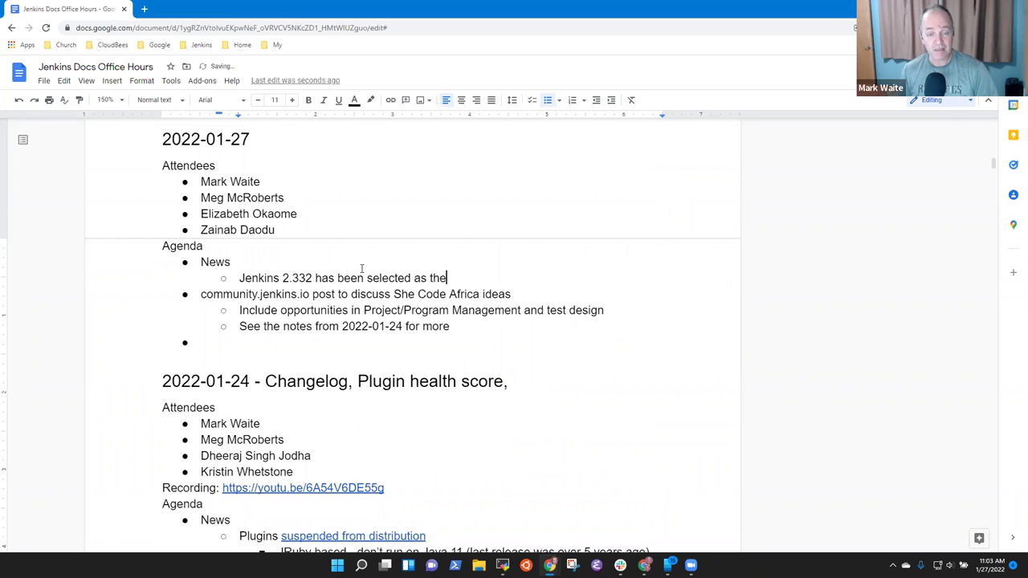
text( next LTS )
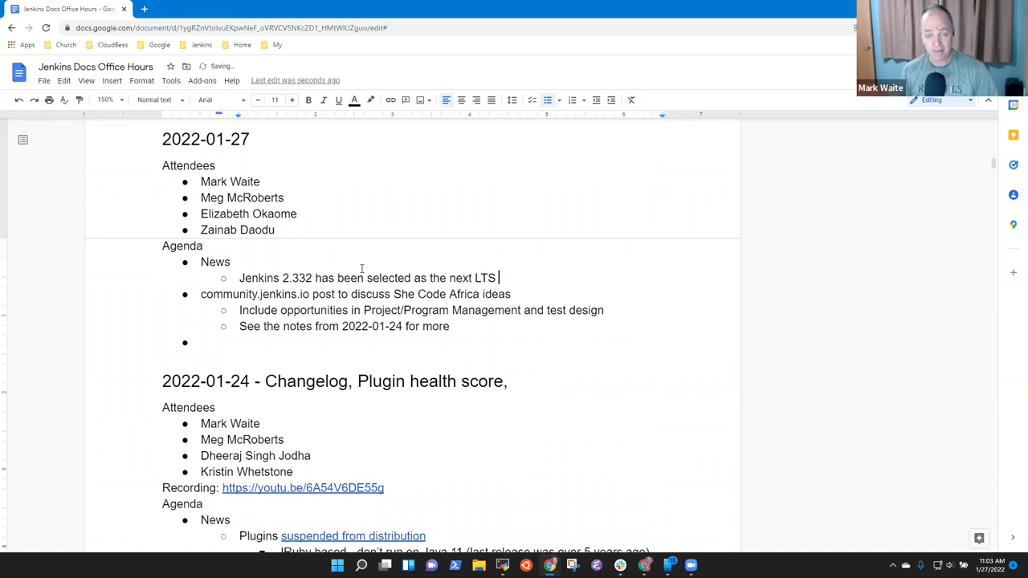
text(baseline)
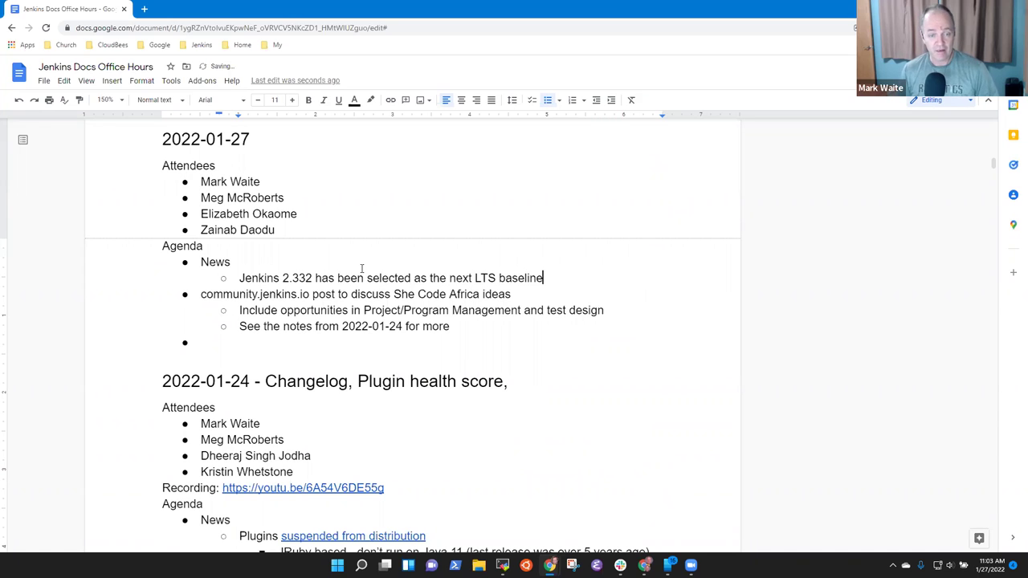
Add sub-points 'Significant UI changes' and 'Need early and extra effort on upgrade guide and changelog'.
key(Return)
key(Tab)
text(Significa)
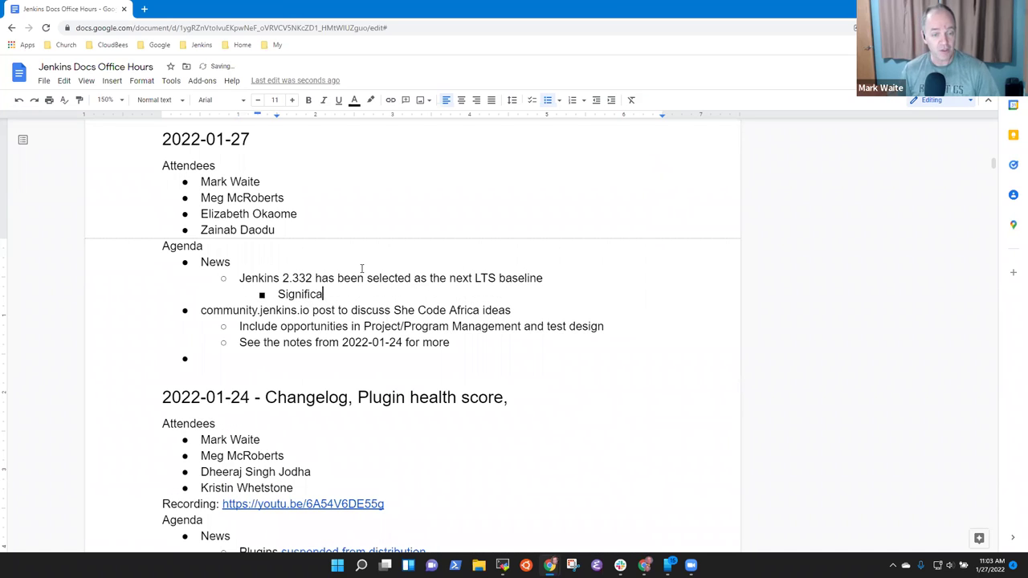
text(nt UI changes)
key(Return)
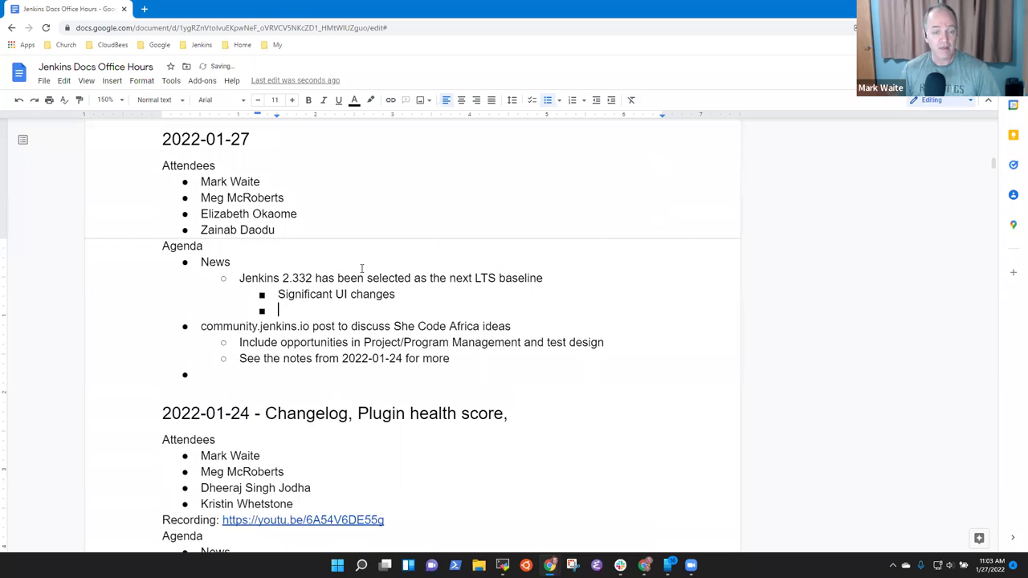
text(Need )
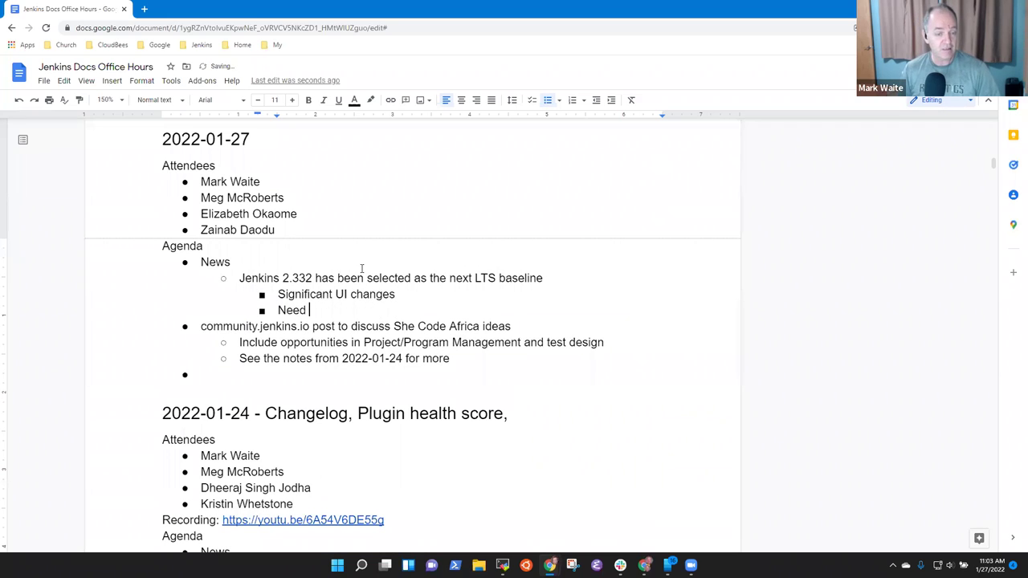
text(early an)
text(d extra ef)
text(fort on uptgr)
text(ade)
key(ctrl+BackSpace)
text(upgrade guide and )
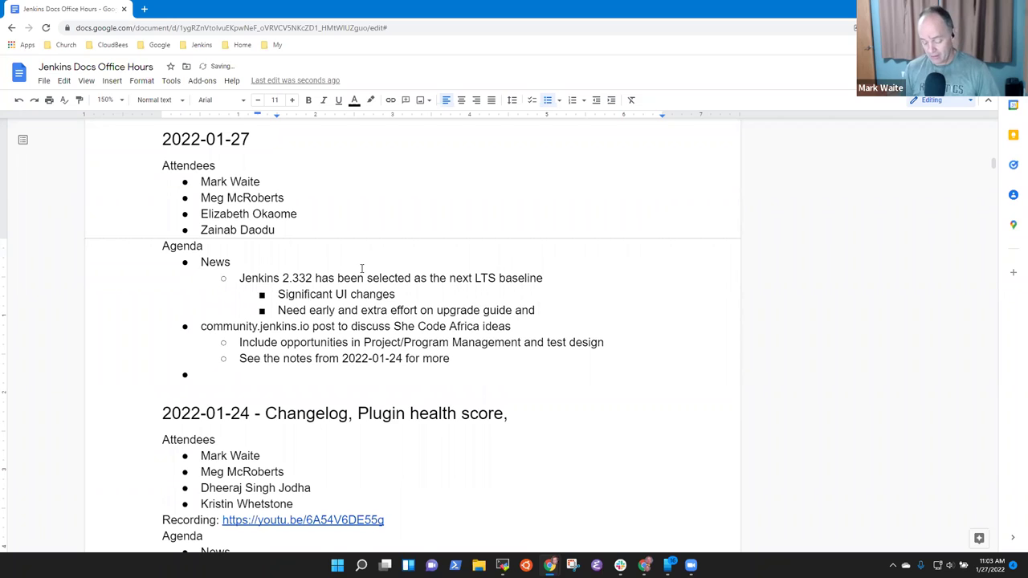
text(changelog)
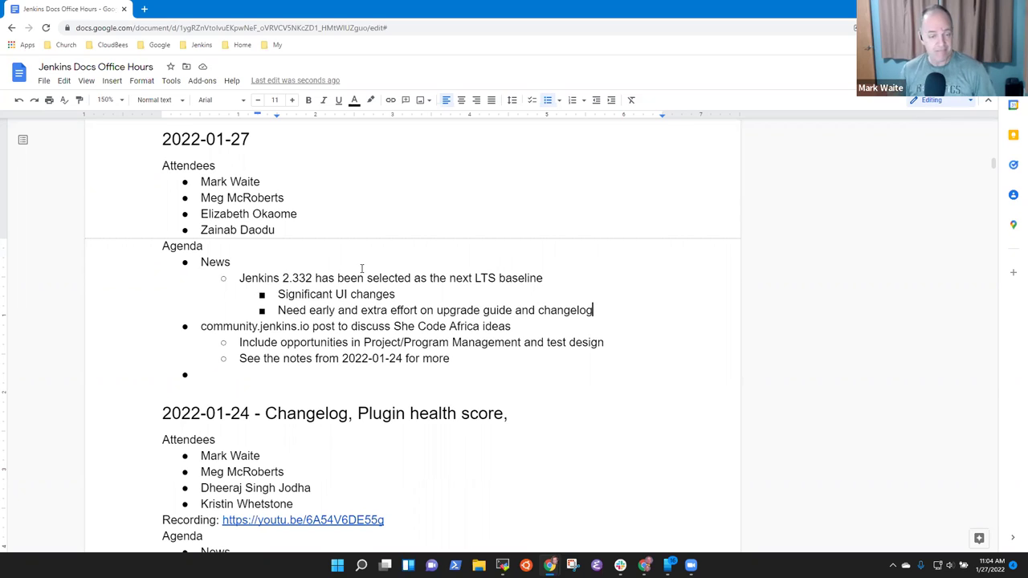
key(Return)
key(shift+Tab)
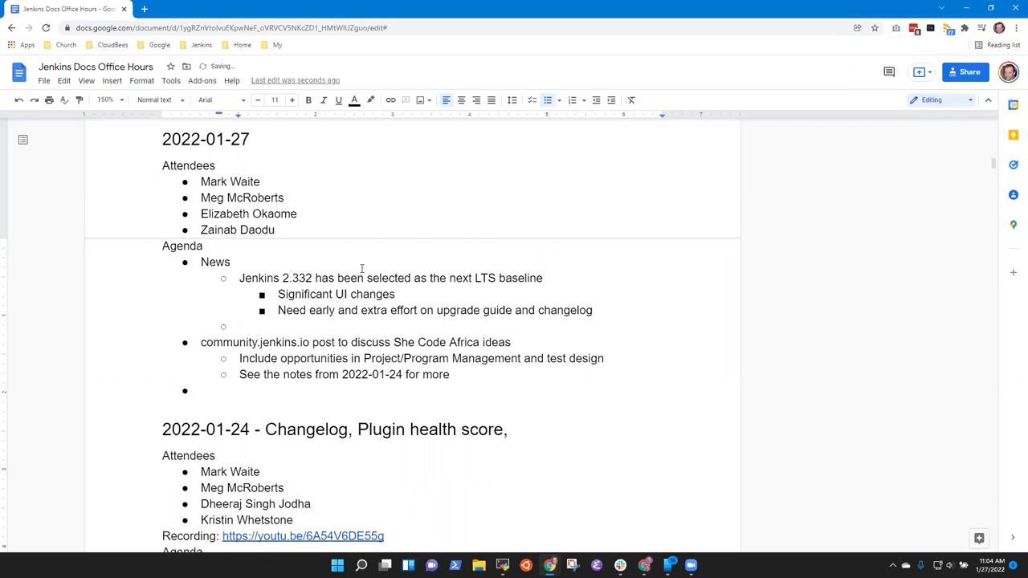
Add an action item under the changelog point: a named contributor creates an initial draft and reviews with others.
key(Left)
key(Return)
key(Tab)
text(Mark create initial )
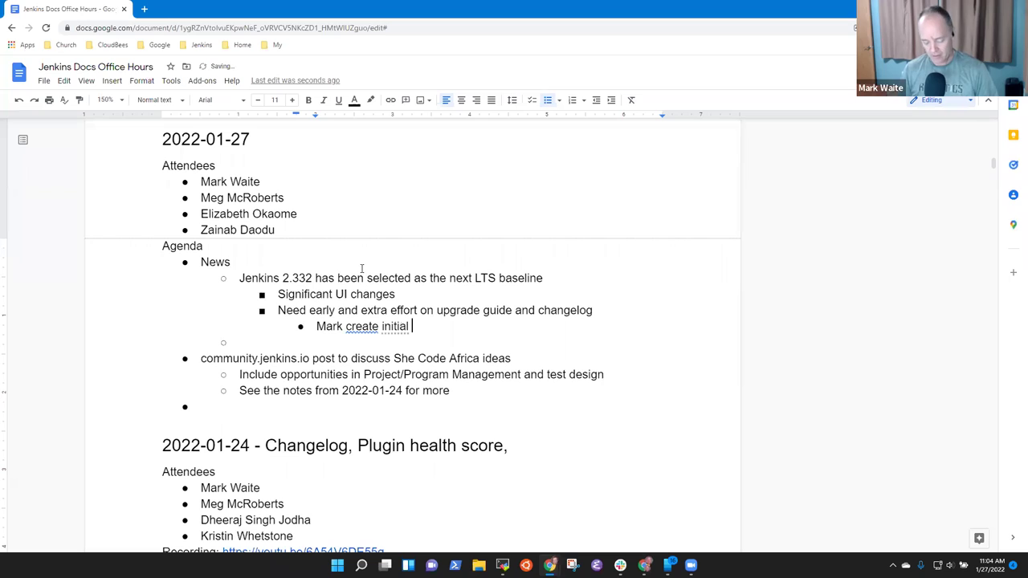
text(draft, review with others)
Add the agenda item 'JEP for Java 8 end of support' with sub-item 'Review, comments, etc.'.
key(Down)
key(Down)
key(Down)
key(Down)
key(Down)
key(Up)
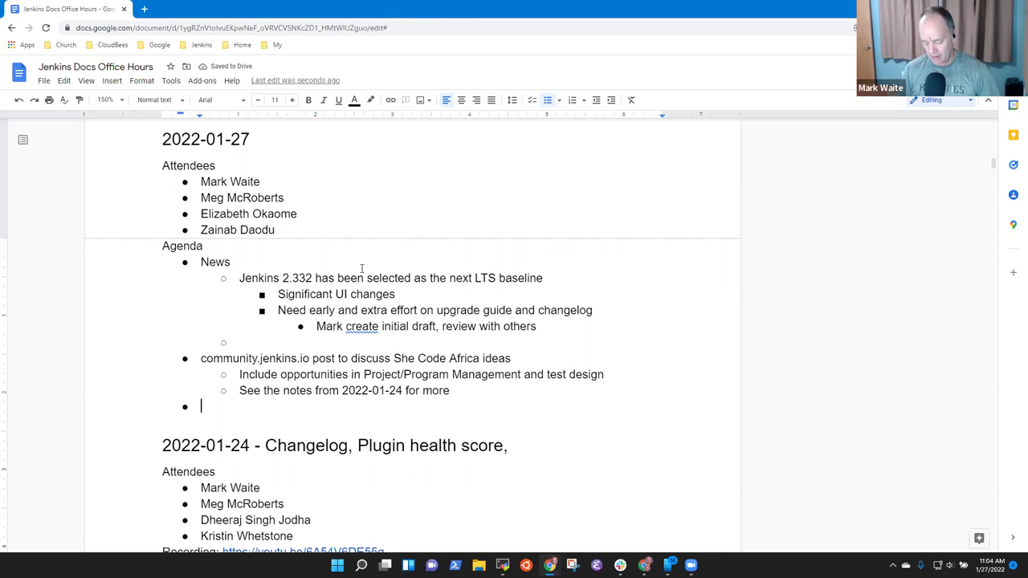
text(JEP for Java 8 end of support)
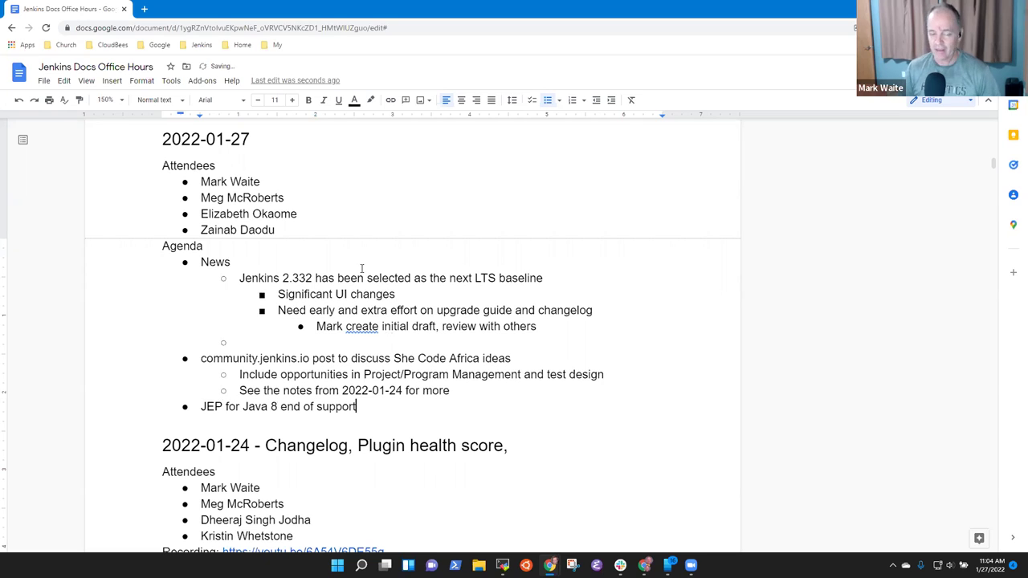
key(Return)
key(Tab)
text(Review, )
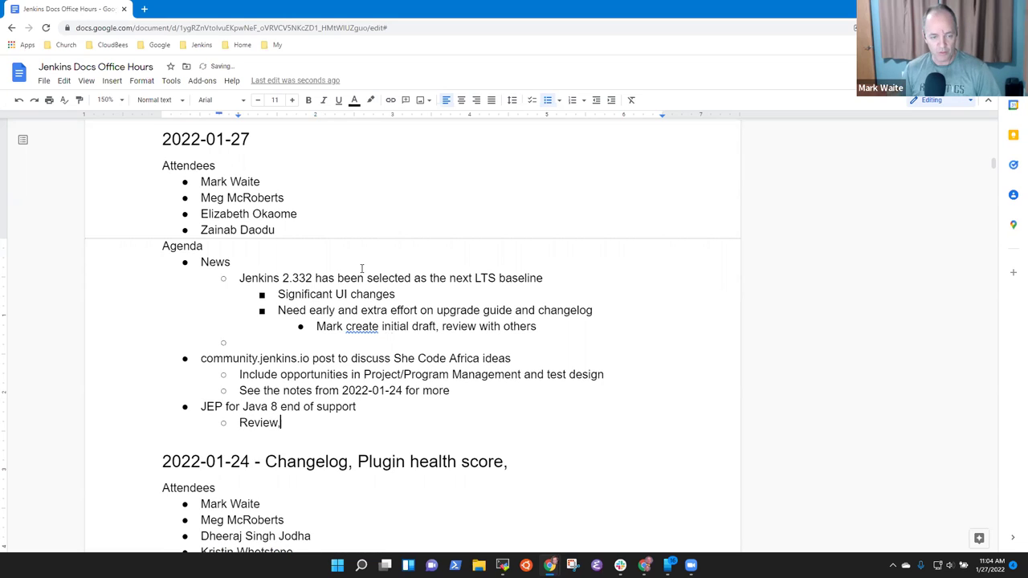
text(comments, etc.)
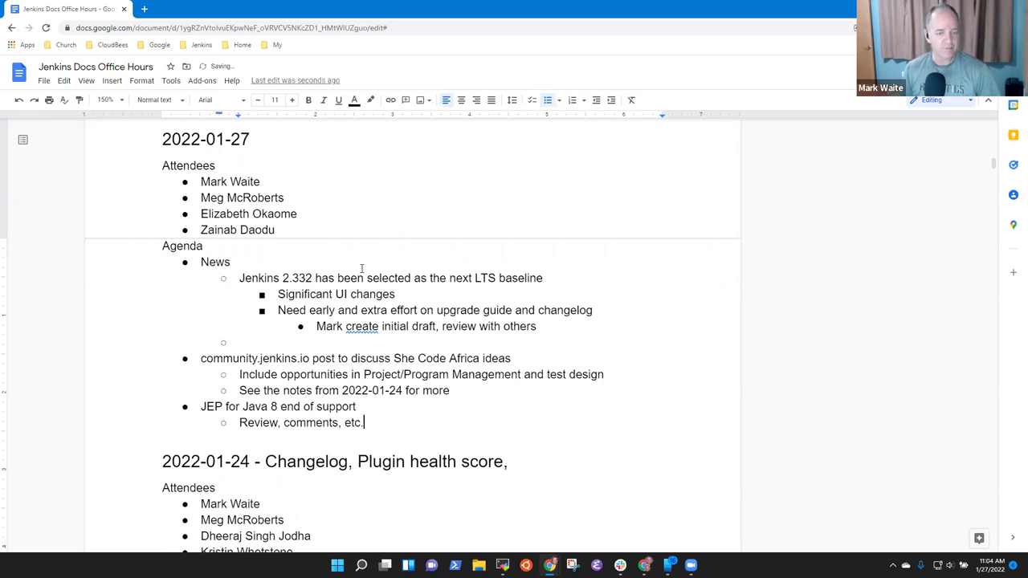
Insert 'the' before 'initial draft' in the action item and return to the empty sub-item.
key(Up)
key(Up)
key(Up)
key(Up)
key(Up)
key(Up)
key(Right)
key(Right)
key(Right)
text(the)
key(Down)
key(Down)
key(Up)
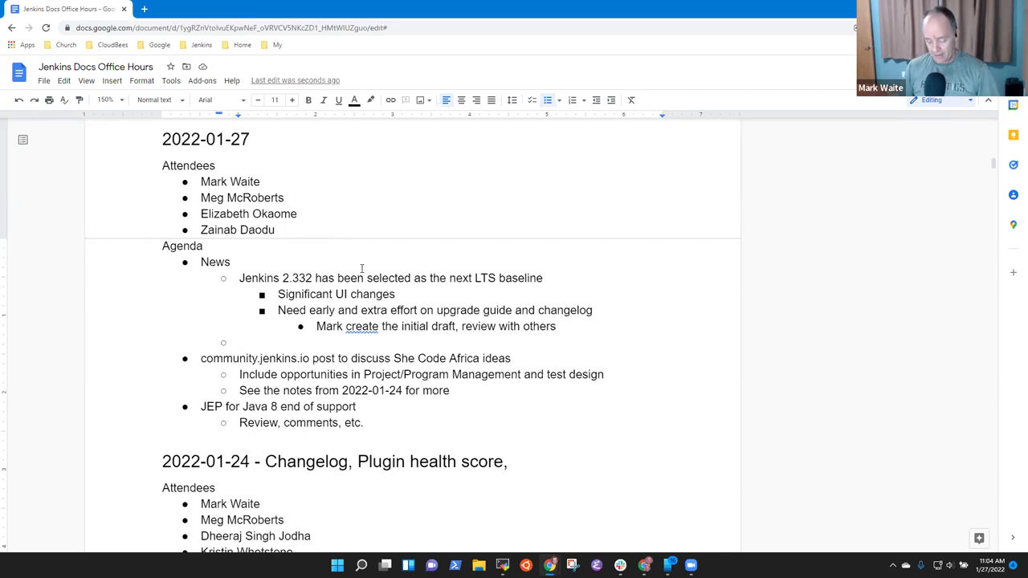
Note 'Jenkins 2.319.3 release candidate is ready for test' with sub-notes on needing a changelog and upgrade guide, and 'Quite simple'.
text(Jenkins)
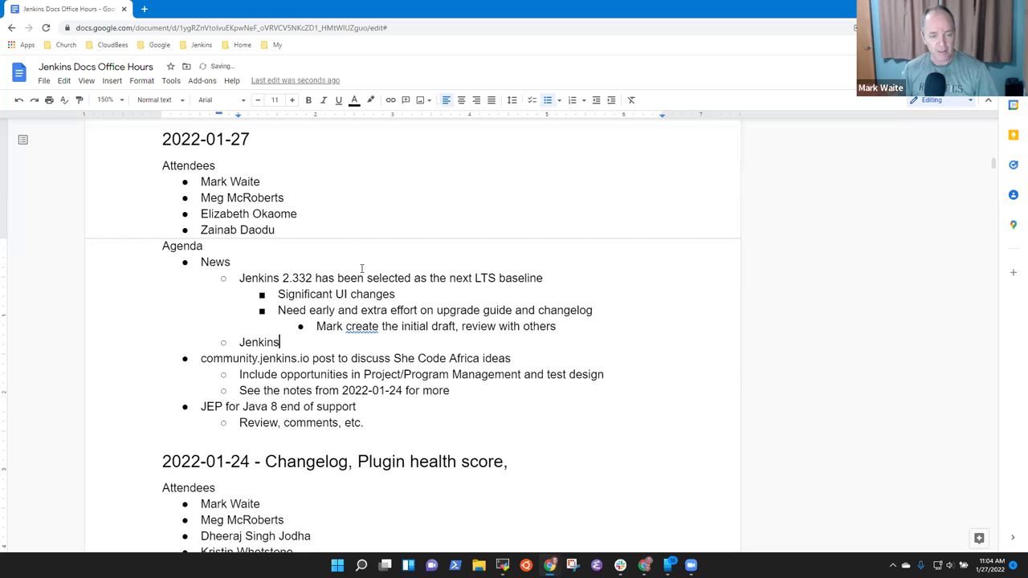
text( 2.319.3)
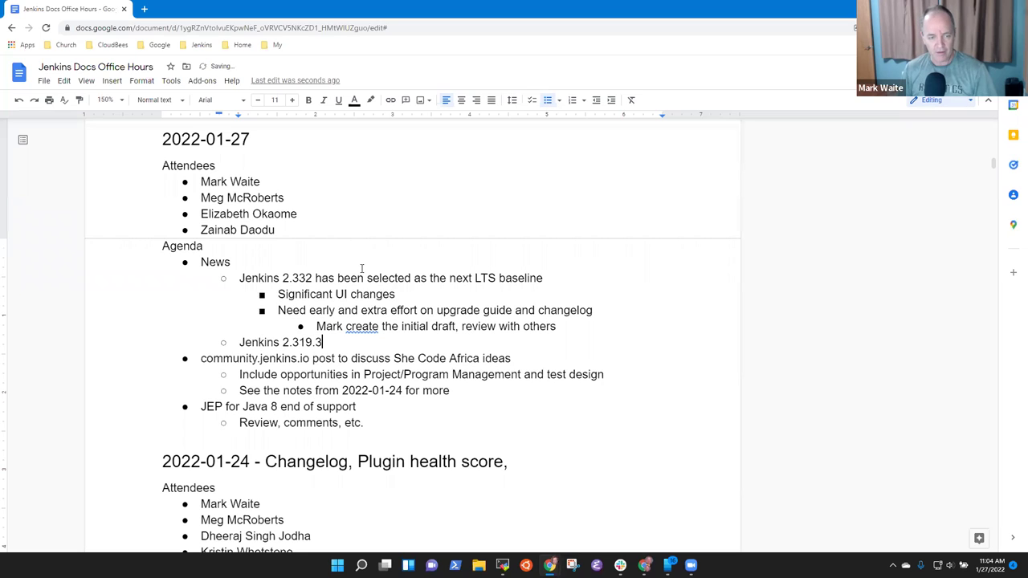
text( rel)
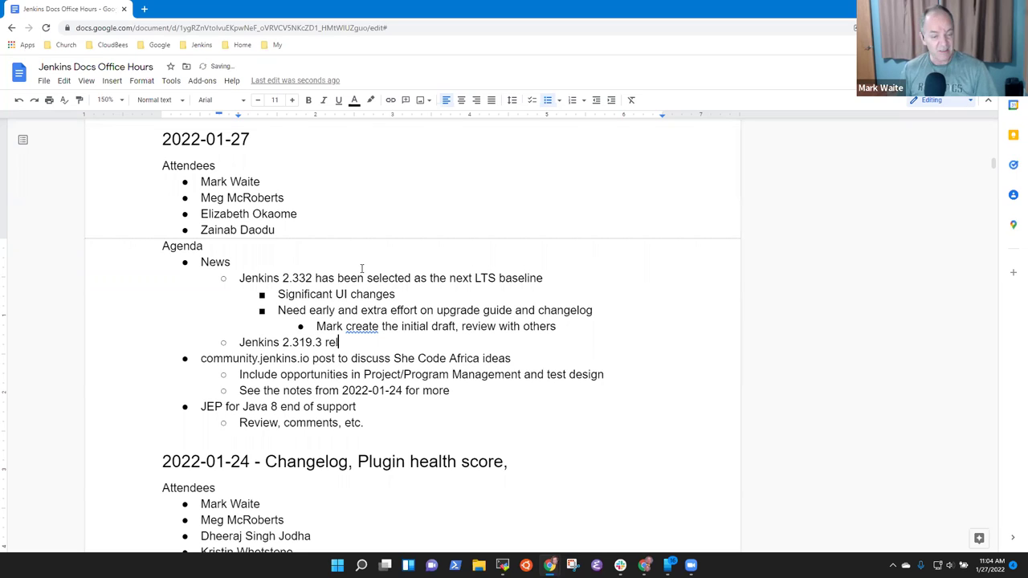
text(ease candidate is ready for test)
key(Return)
key(Tab)
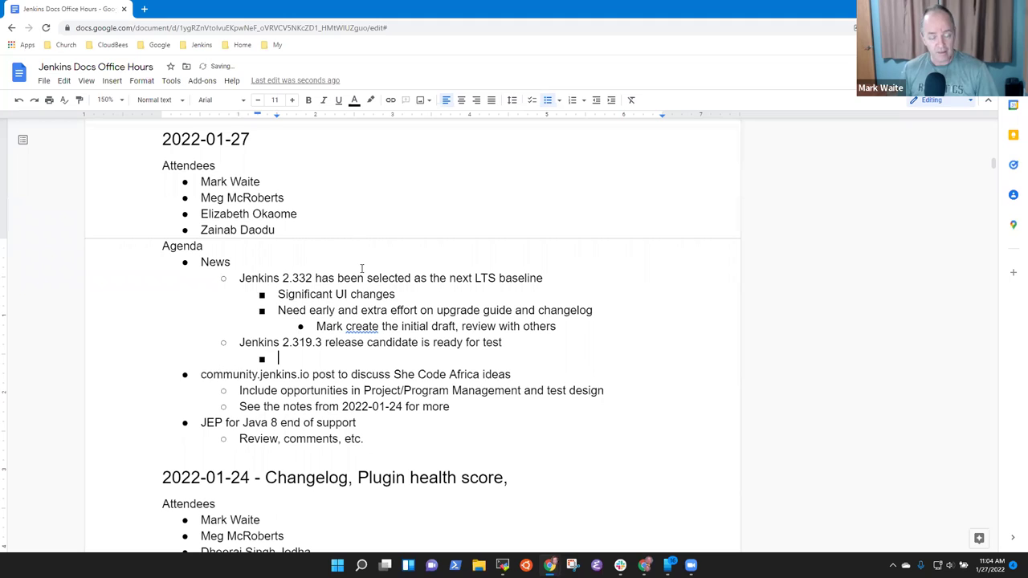
text(Needs a)
key(BackSpace)
key(BackSpace)
key(BackSpace)
text(o a changelog and upgrade)
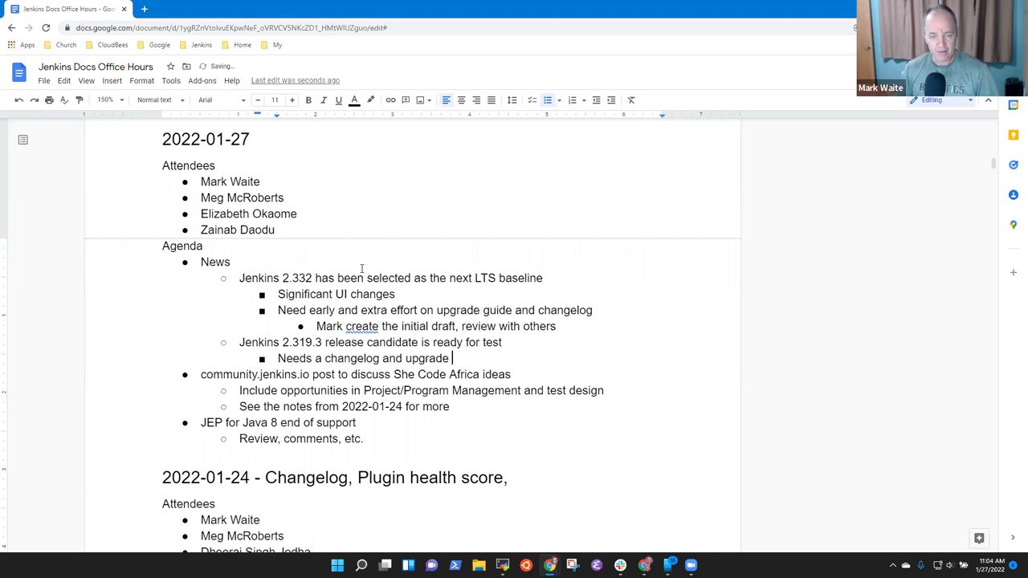
text( guide)
key(Return)
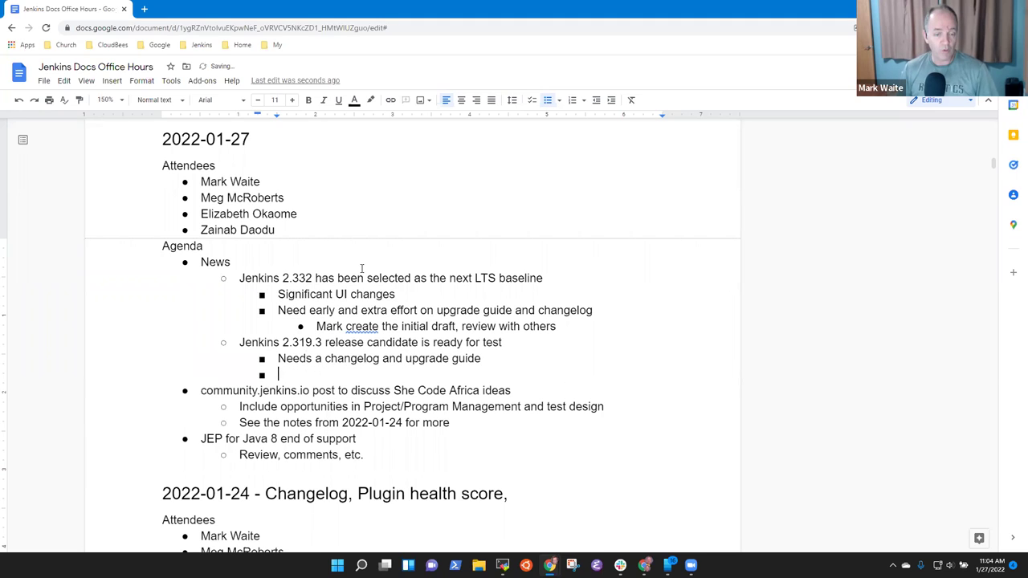
text(Qui)
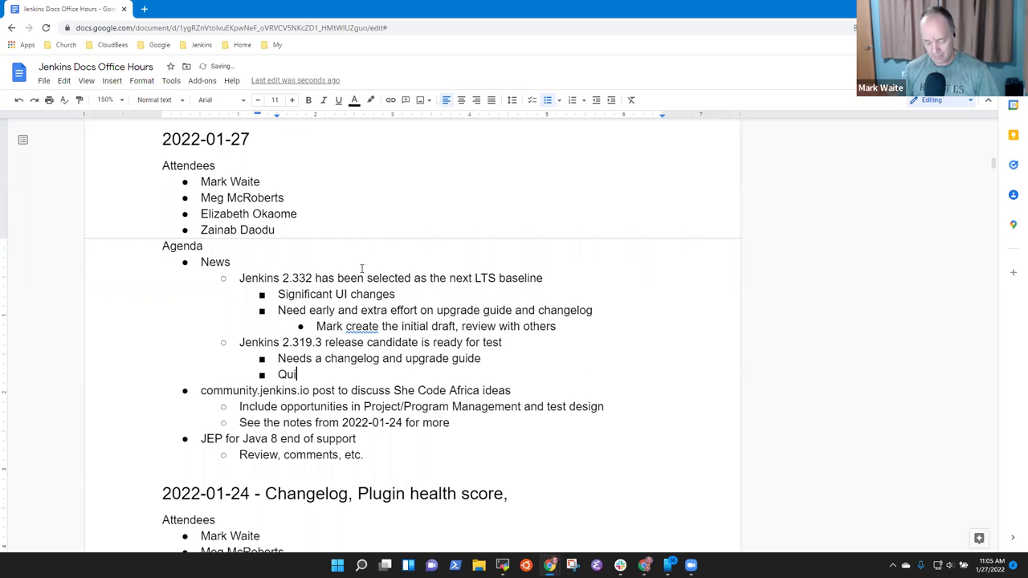
text(te simple)
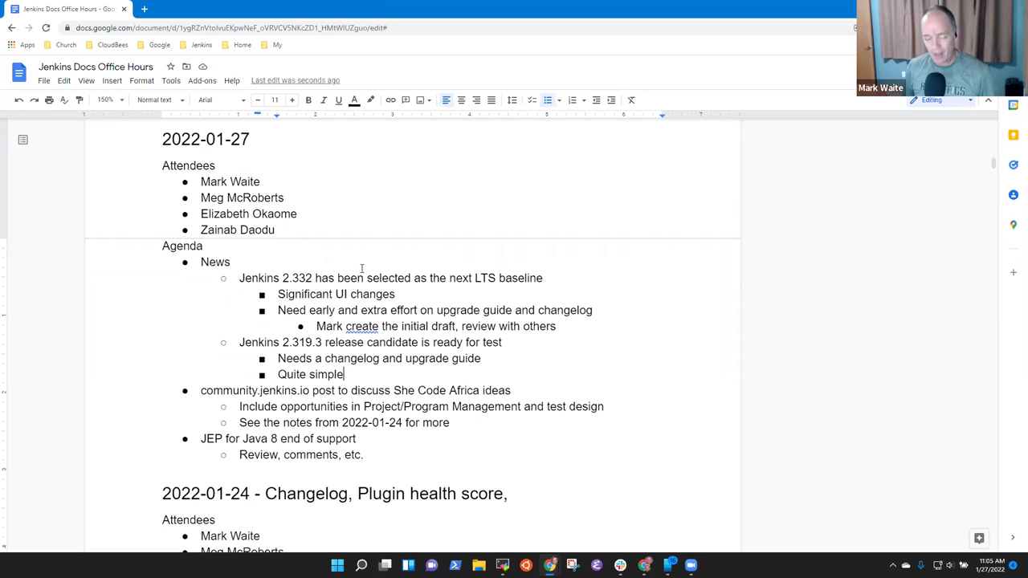
key(Down)
key(Down)
key(Up)
key(shift+End)
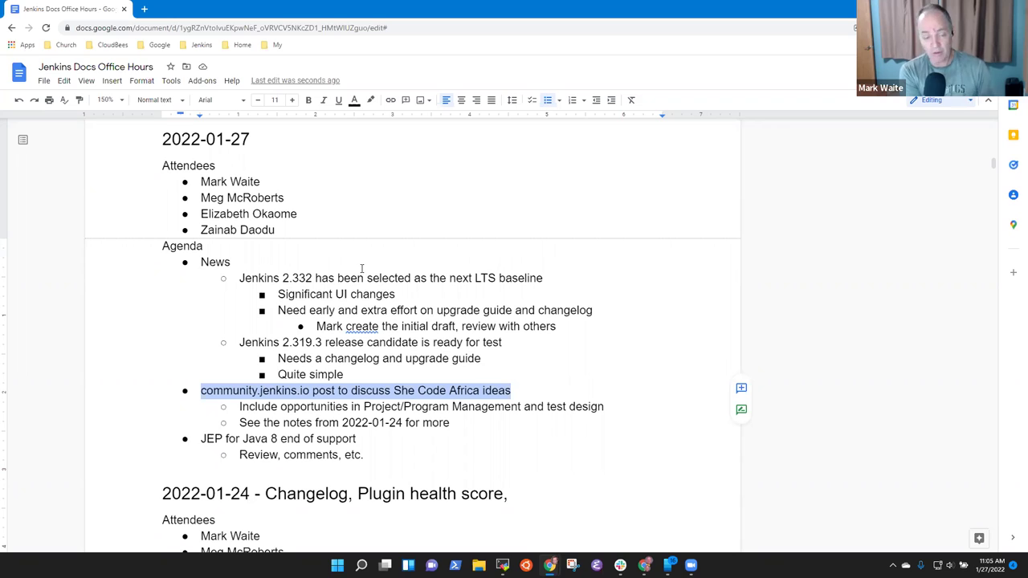
Split 'Include opportunity for test design' into its own item and add an indented bullet under Project/Program Management.
key(Down)
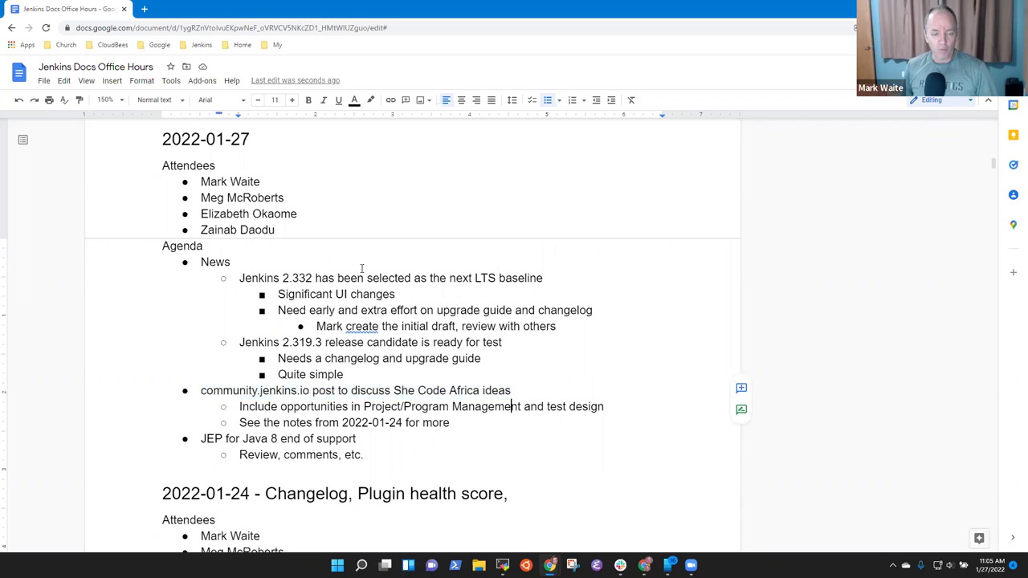
key(Return)
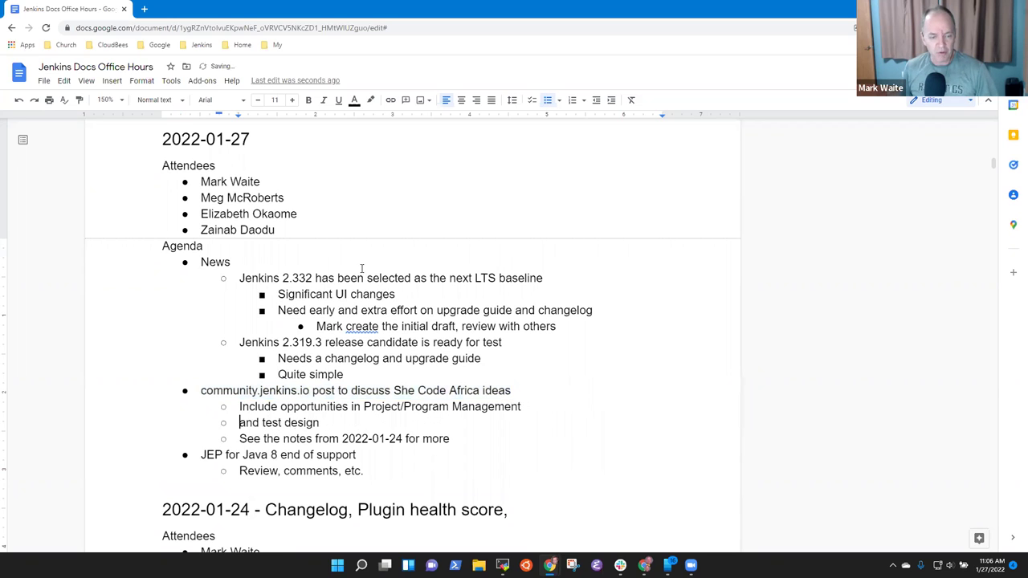
text(Include opportunity )
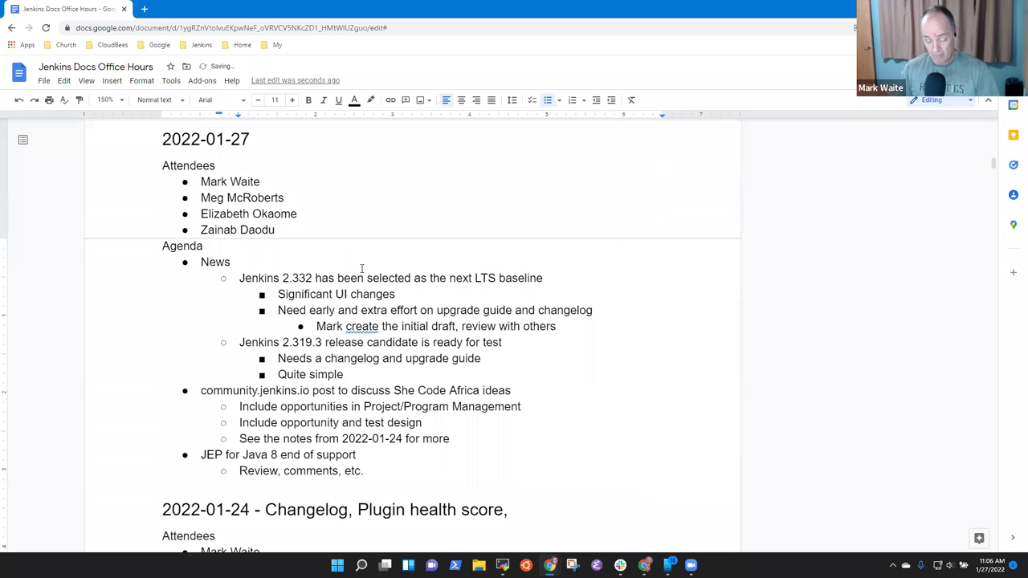
text(for)
key(ctrl+shift+Right)
key(Delete)
key(End)
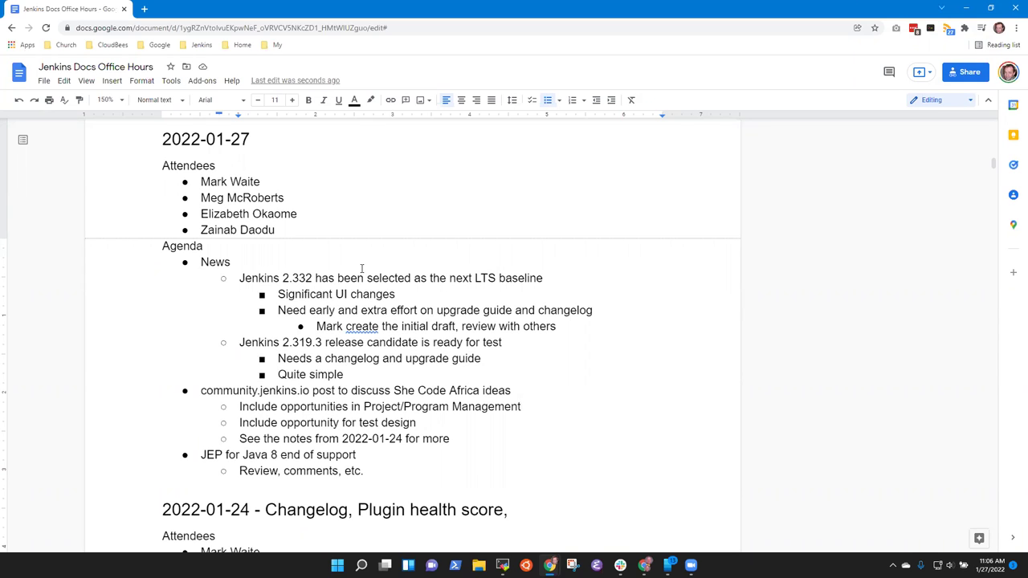
key(Return)
key(Tab)
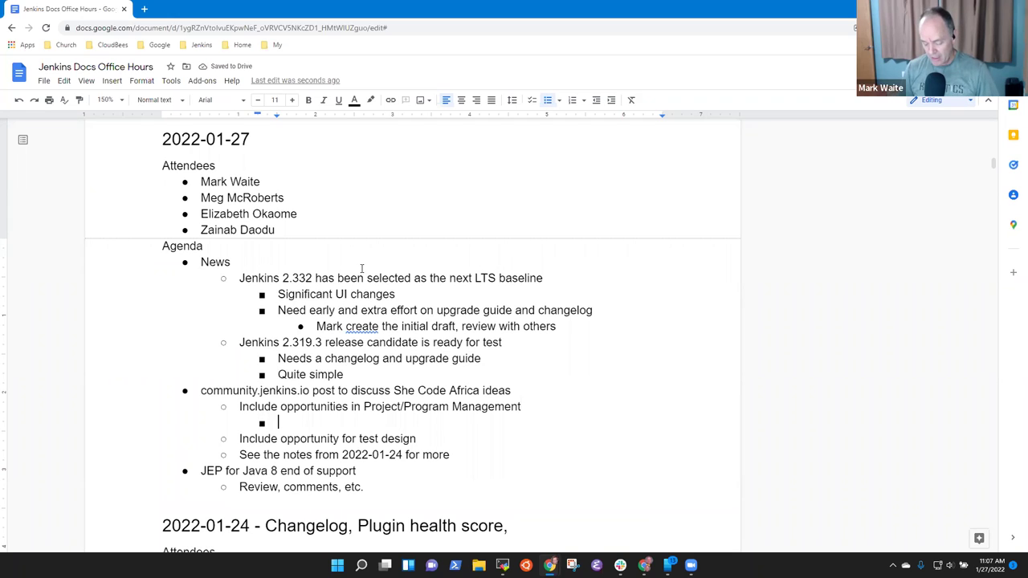
Note 'OK if we include it in our proposal to have a mentor shadow', attributed to a named participant.
text(OK if we incl)
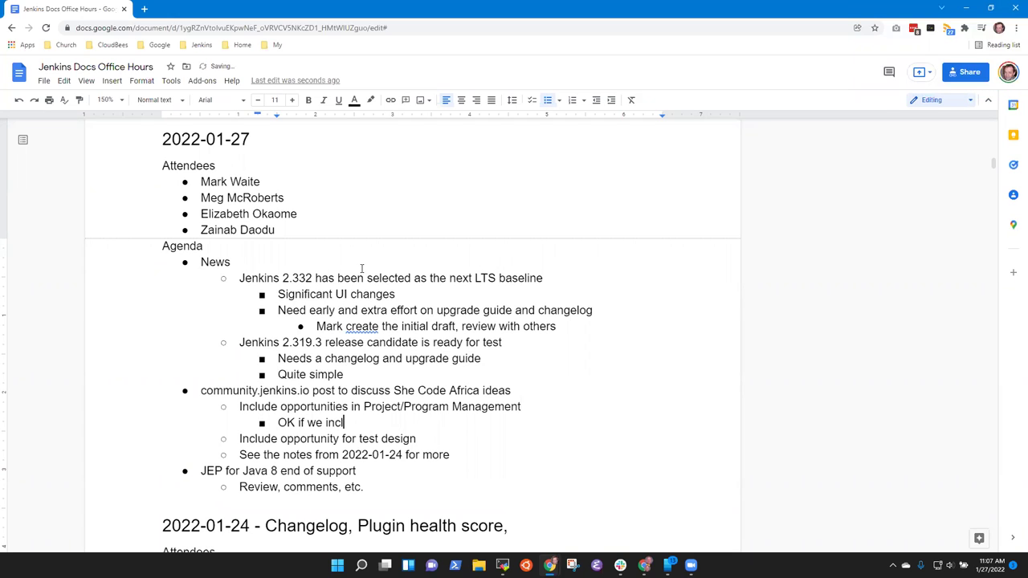
text(ude it in our proposal)
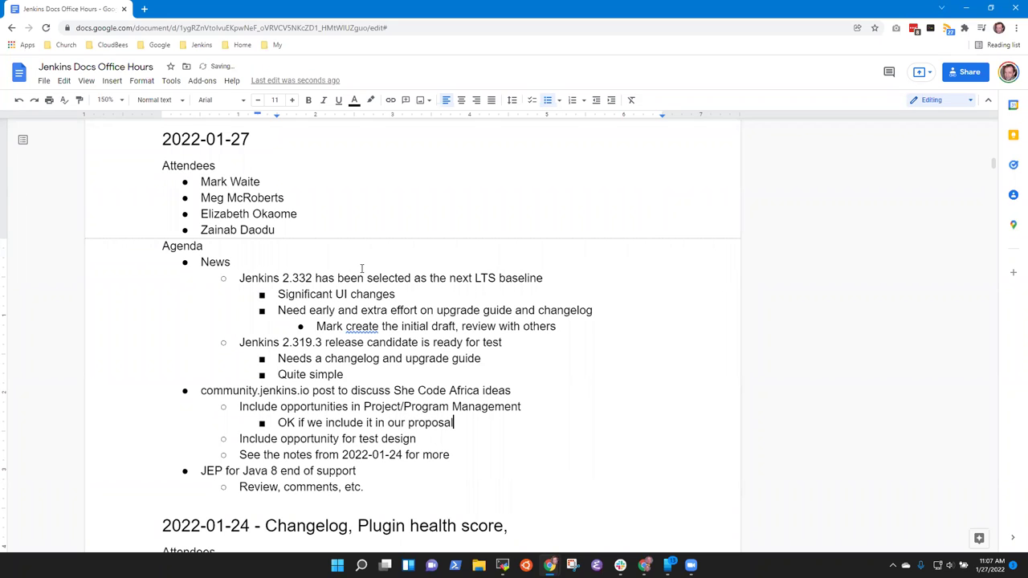
text( to have a)
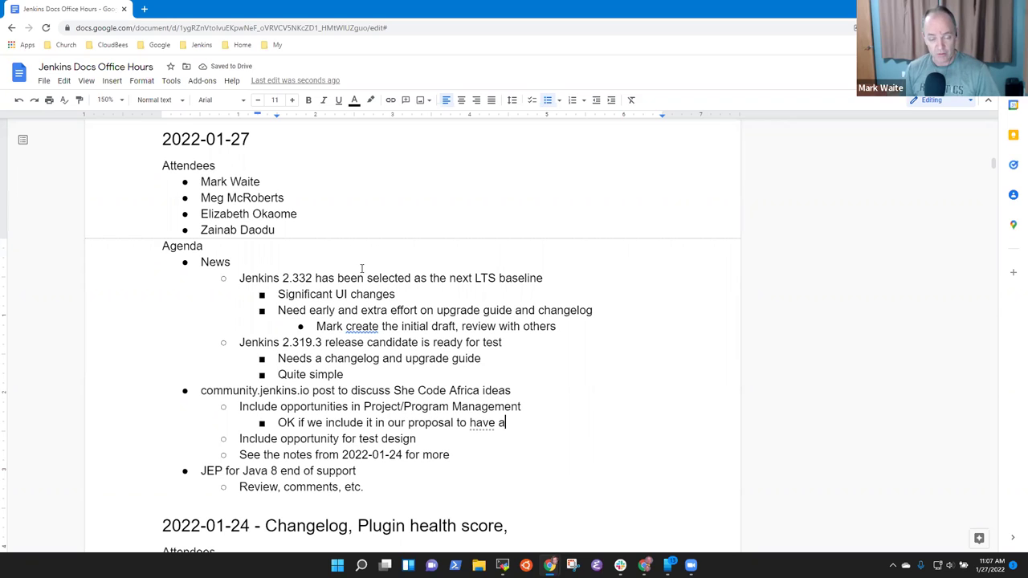
text( mentor shadow)
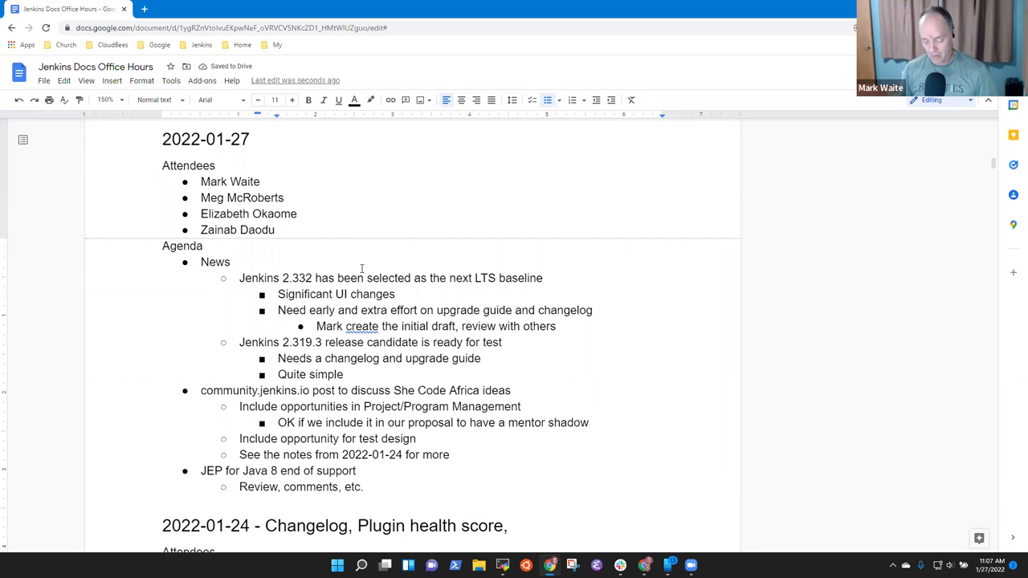
text(Mark Wai)
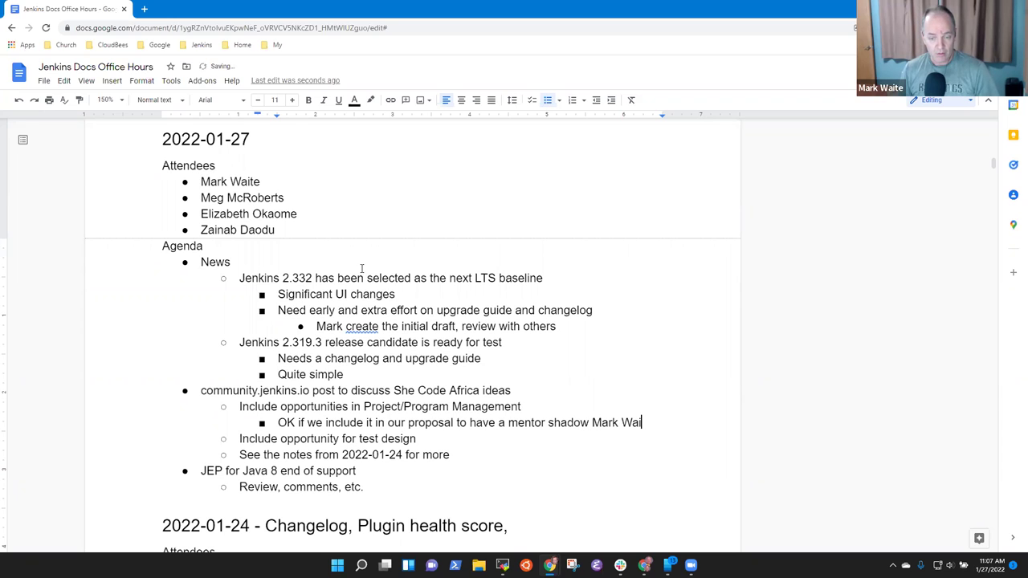
text(te)
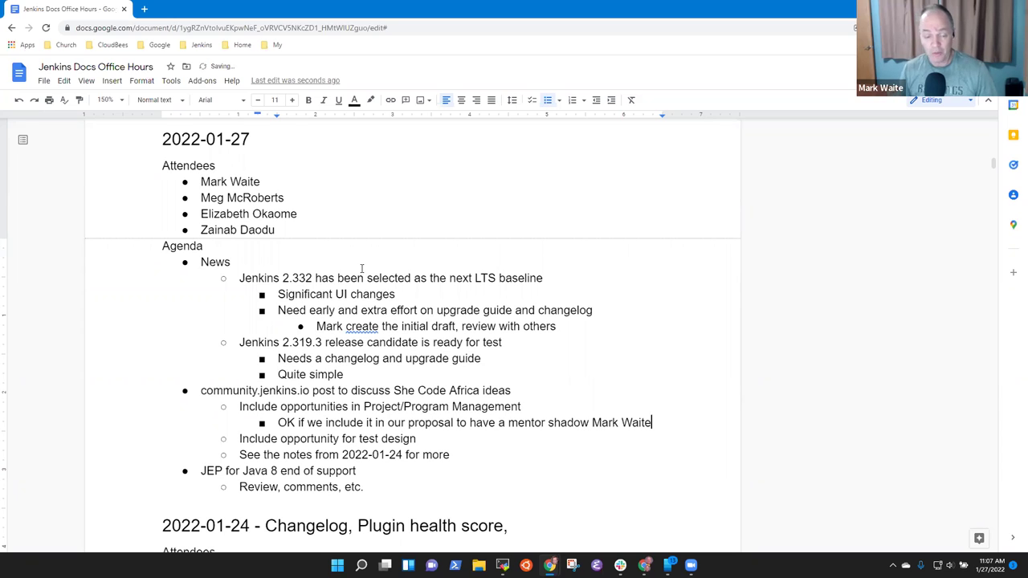
Add a sub-point about doing much of the work a named contributor tried to do last year.
key(Return)
key(Tab)
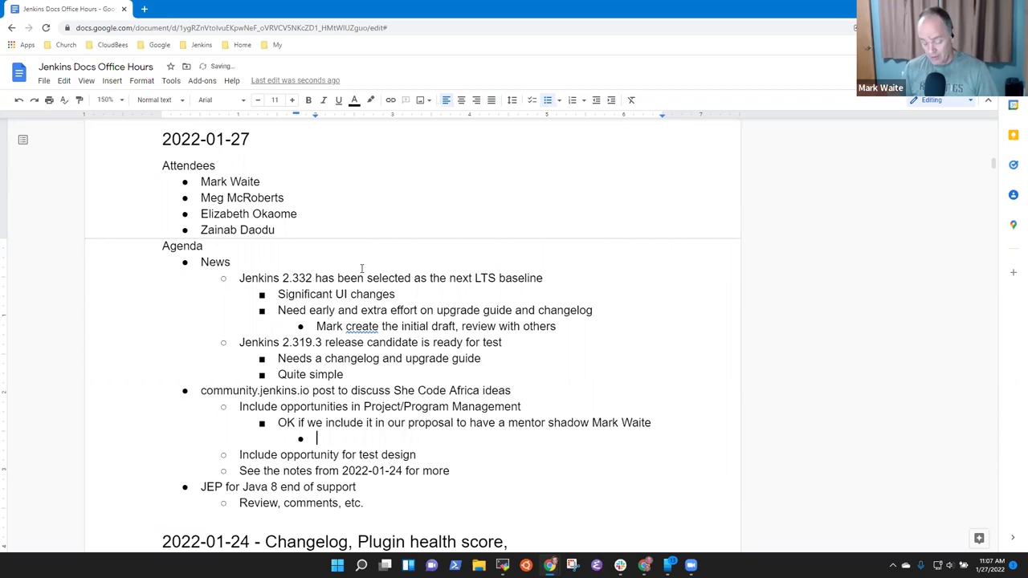
text(Work as)
key(BackSpace)
key(BackSpace)
key(ctrl+BackSpace)
text(Do much o)
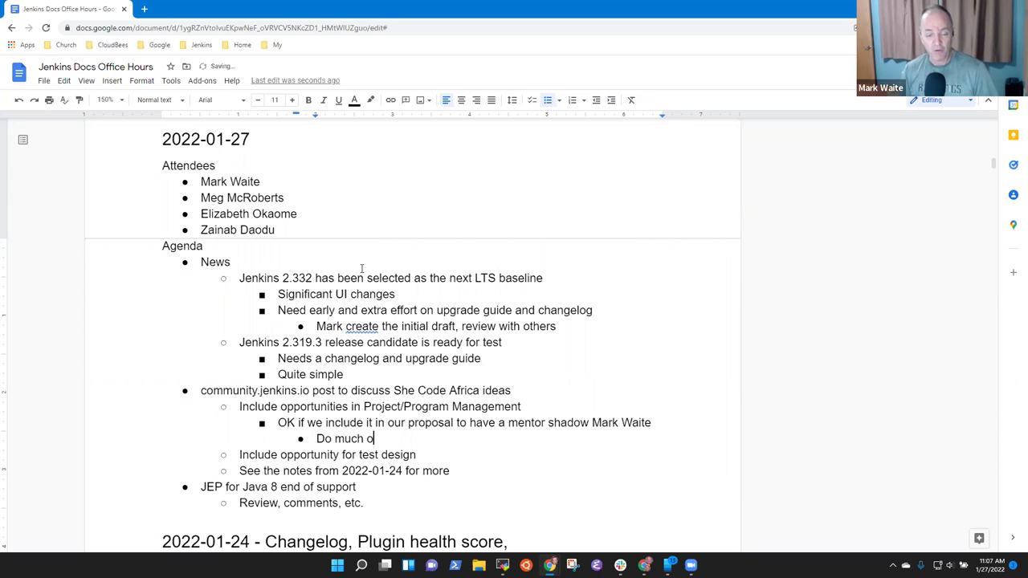
text(f the work that M)
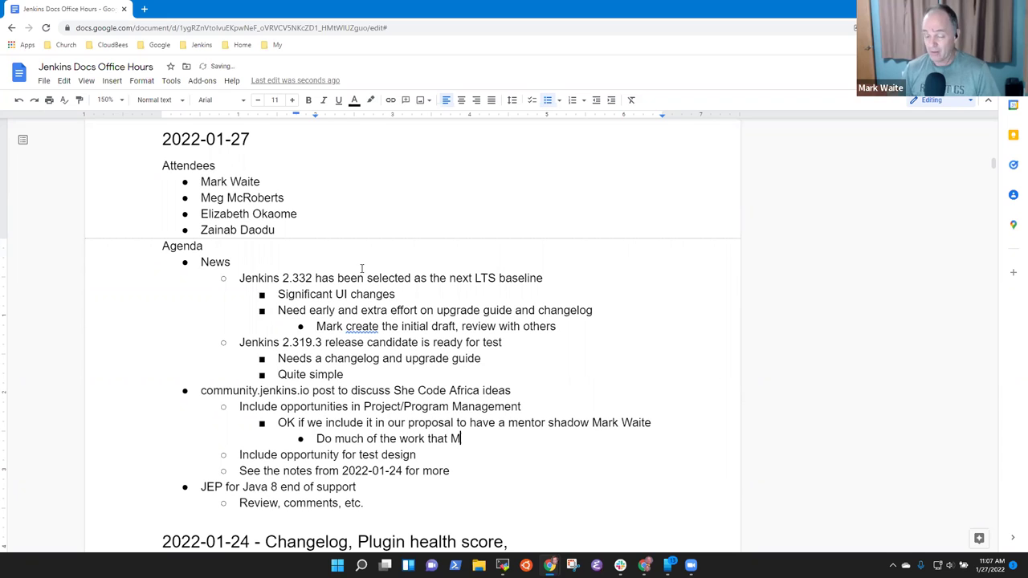
text(ark )
text(tried to )
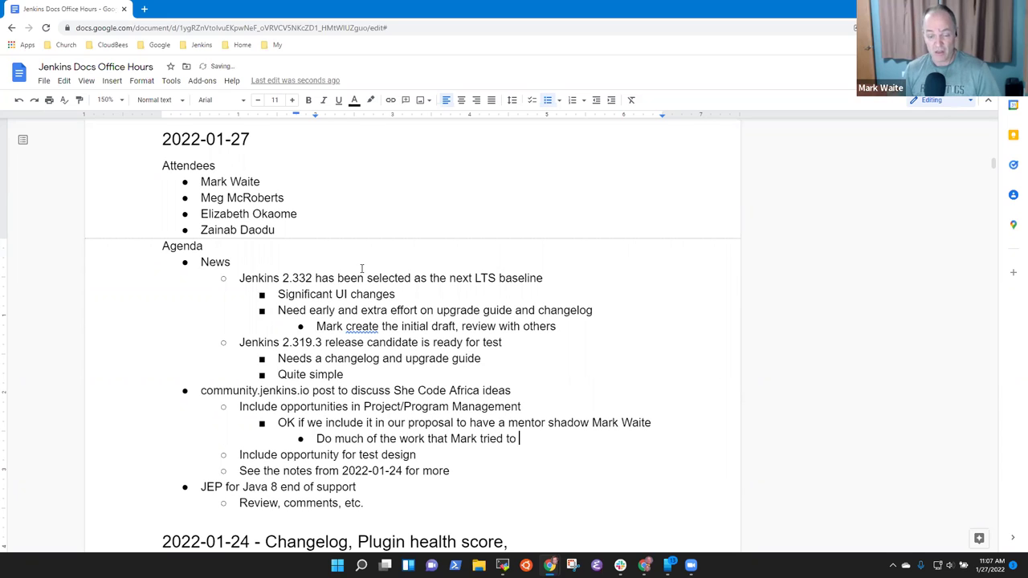
text(do last )
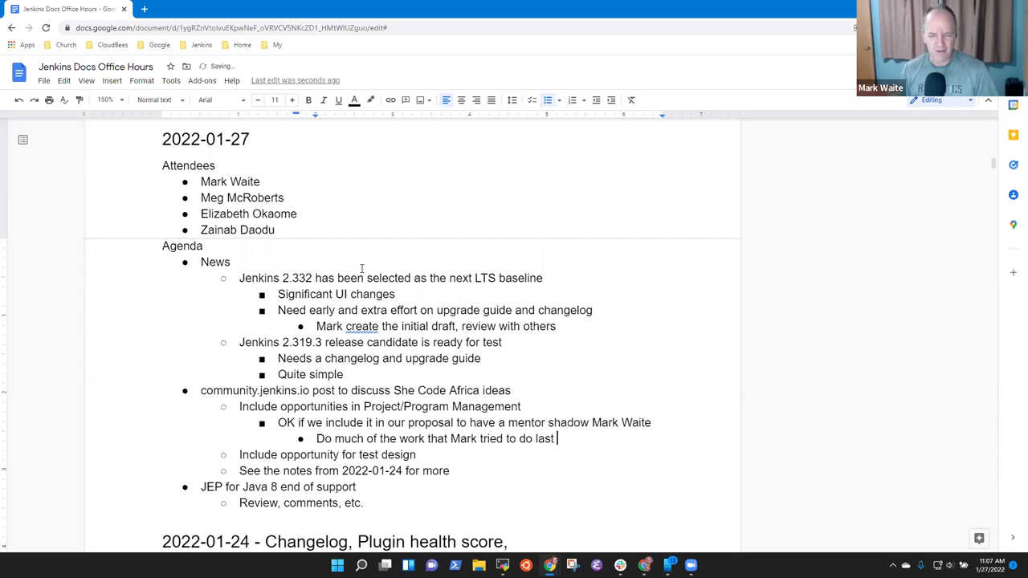
text(sc)
key(BackSpace)
key(BackSpace)
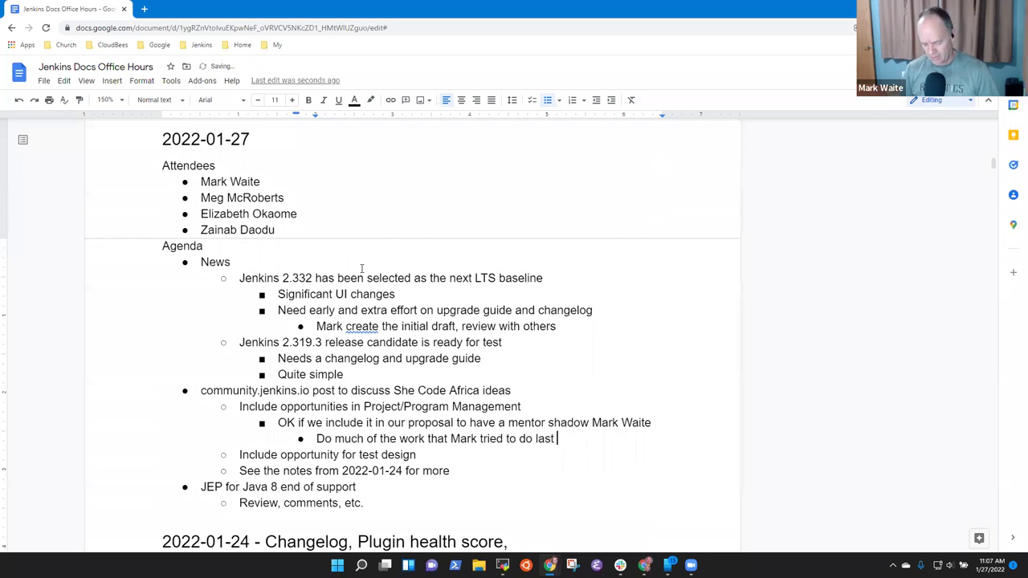
text(year)
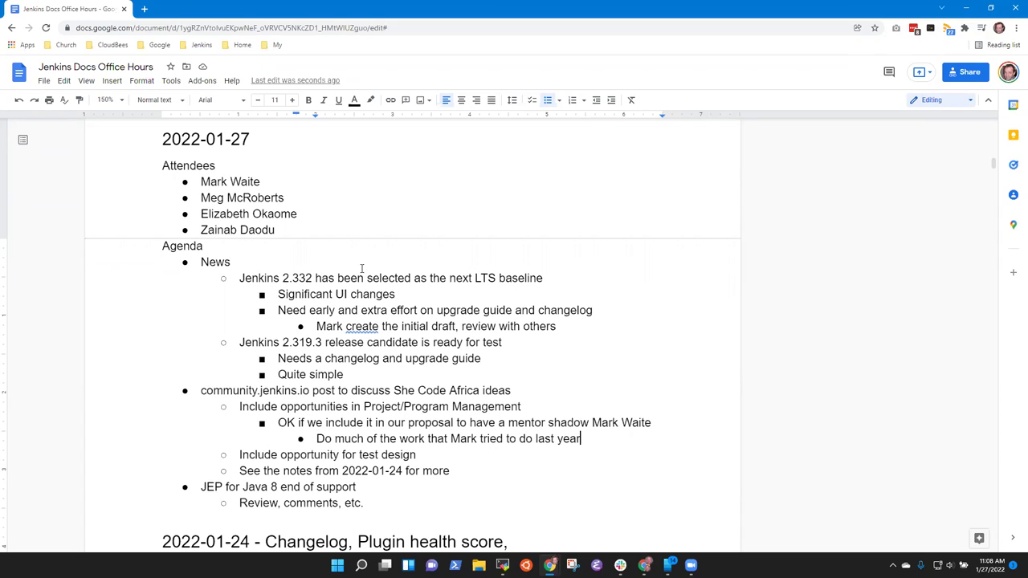
Add sub-points 'Does not require coding skill', 'Does require some awareness of software lifecycle', 'Willing to be mentored on Jira and GitHub'.
key(Return)
text(Does not require prior)
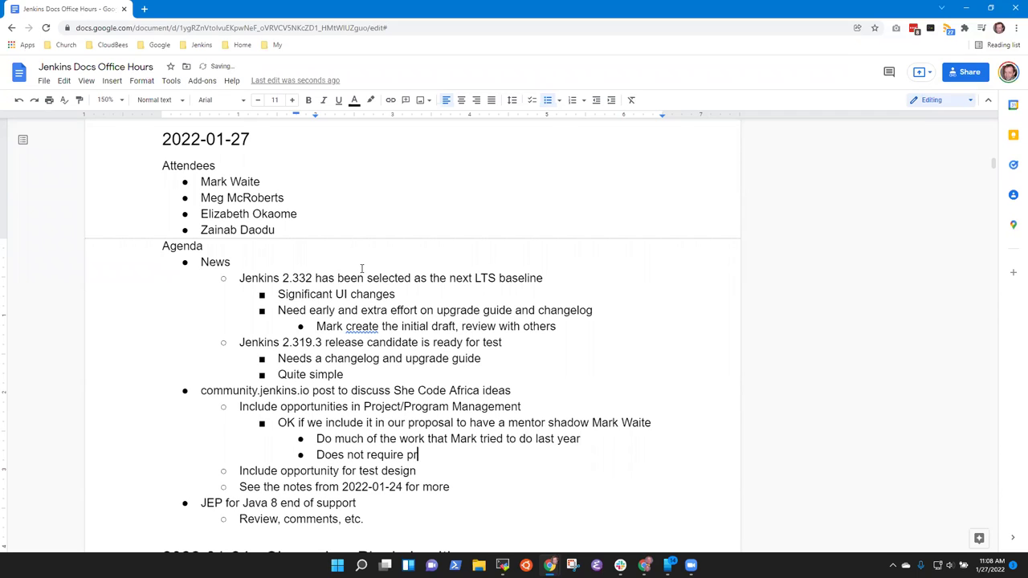
key(BackSpace)
key(BackSpace)
key(BackSpace)
key(BackSpace)
key(BackSpace)
text(coding skill)
key(Return)
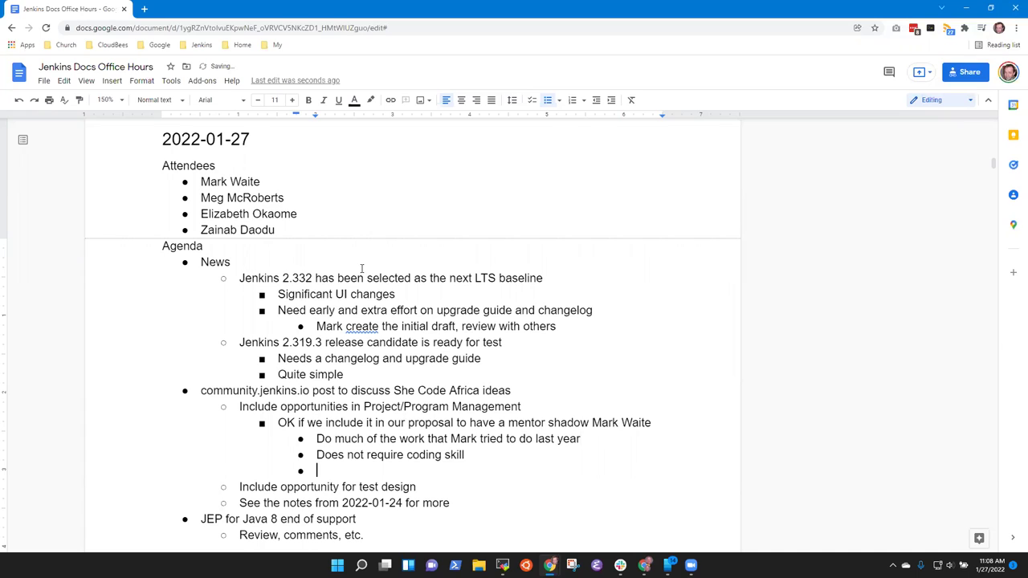
text(W)
key(BackSpace)
text(Does require some )
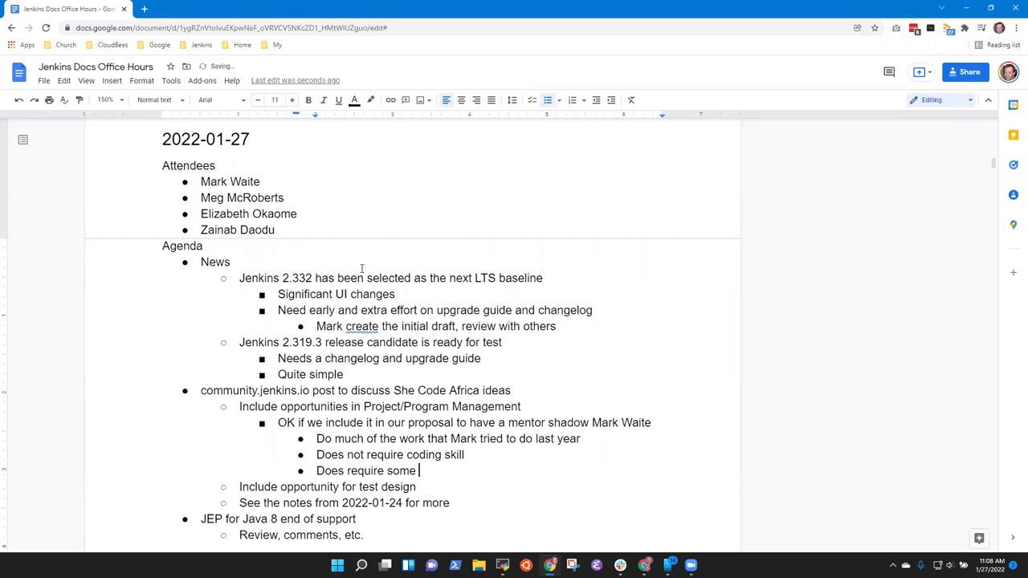
text(awareness of sof)
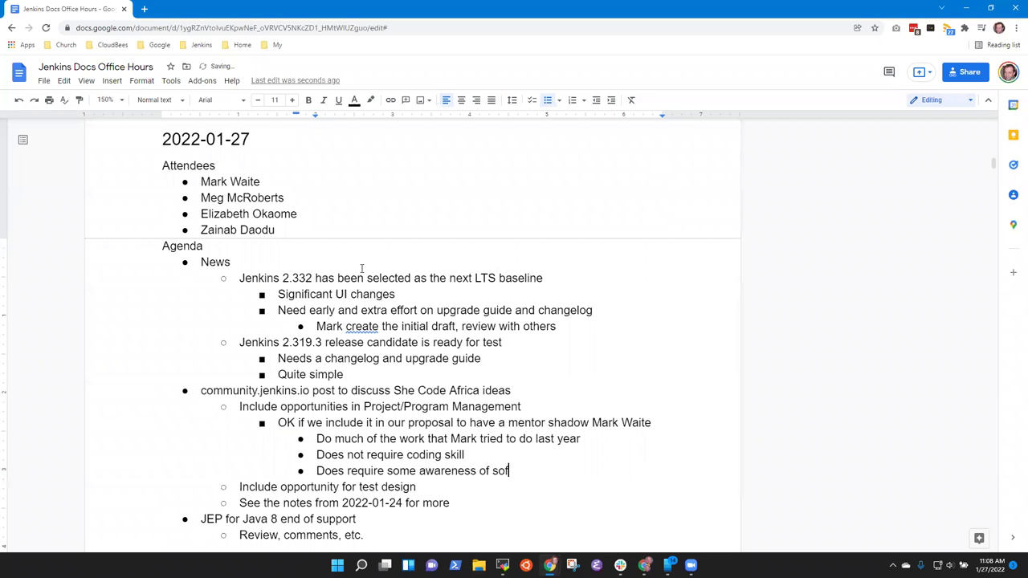
text(tware lifecycle)
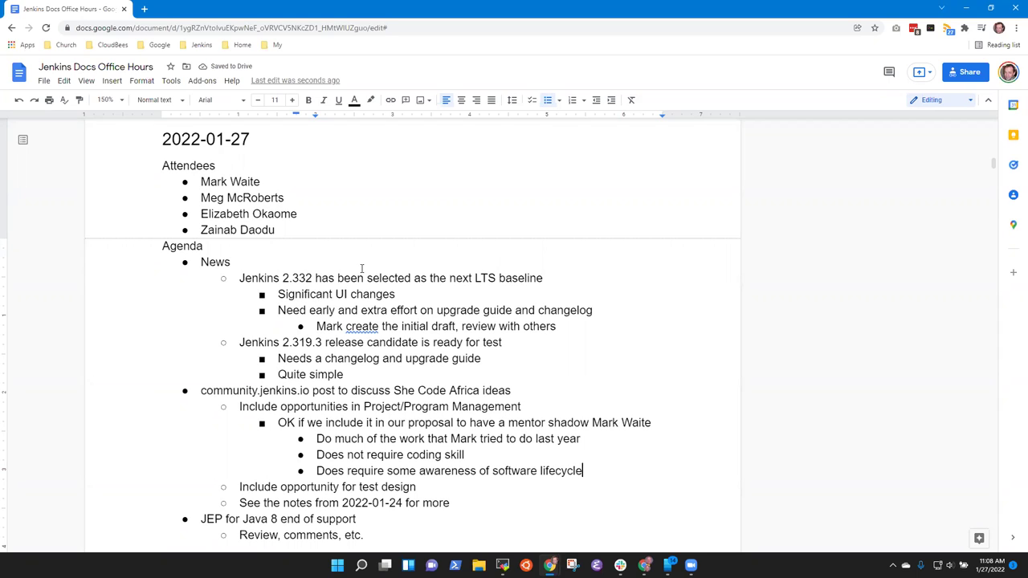
key(Return)
text(Willi)
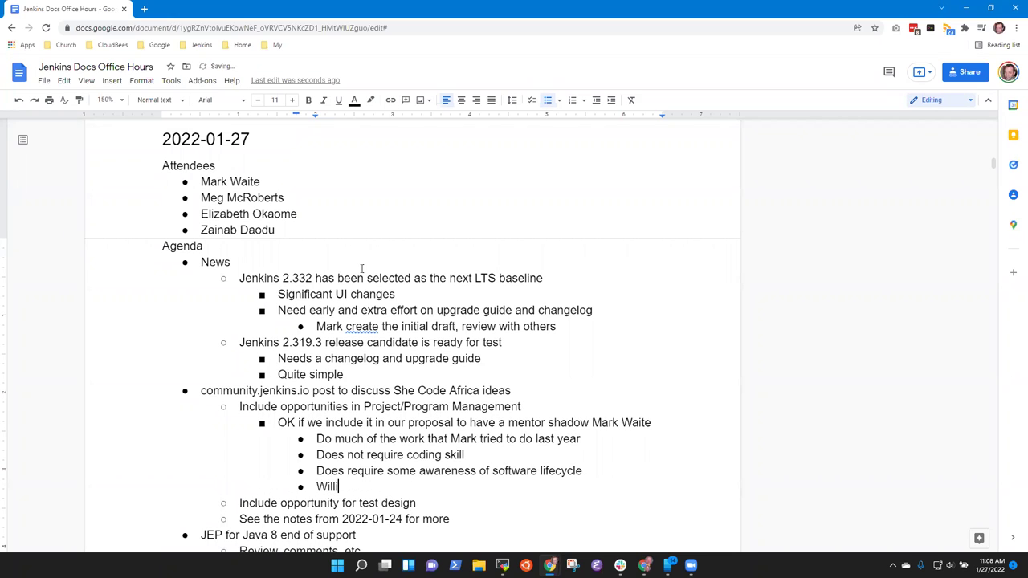
text(ng to be mentore)
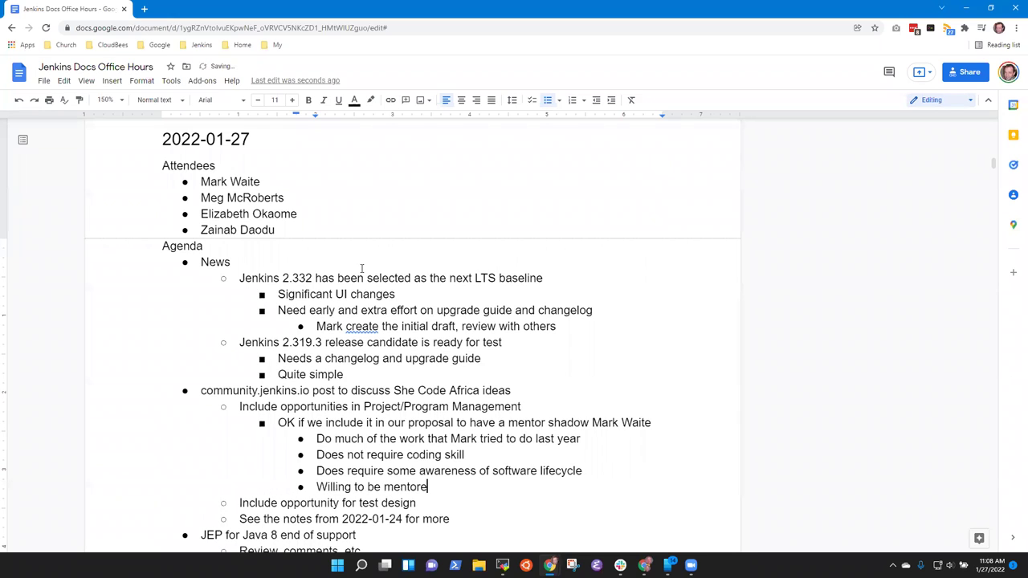
text(d on Jira and GitHub)
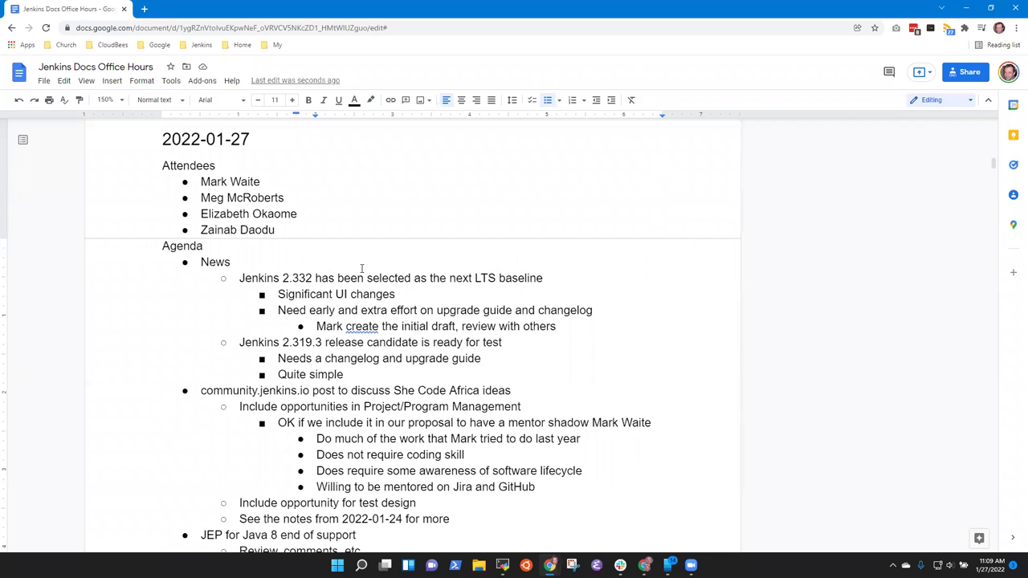
Reword the item to 'Include opportunity for automated test design and implementation'.
key(Up)
key(Up)
key(Down)
key(Down)
key(Up)
key(shift+End)
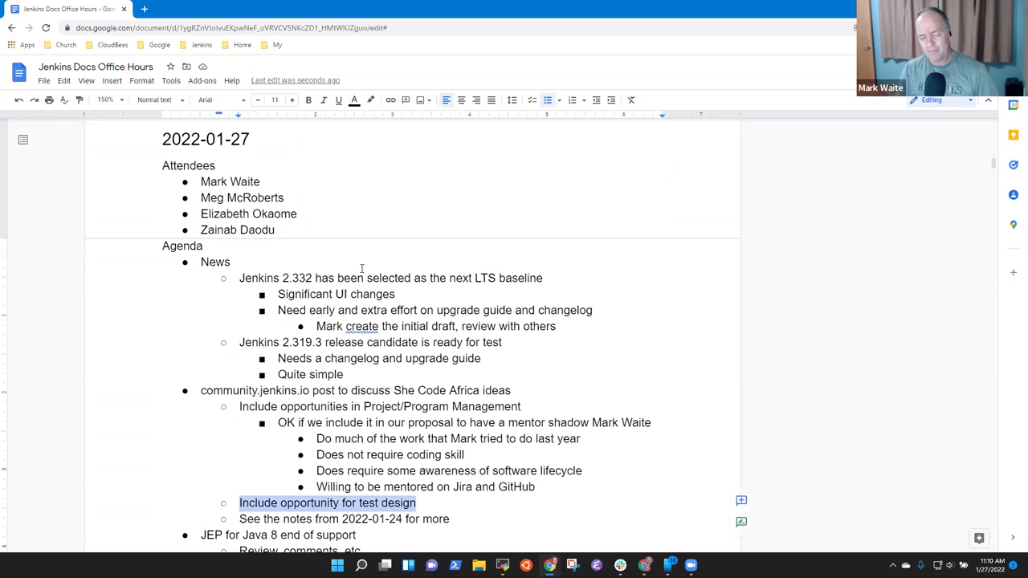
key(Right)
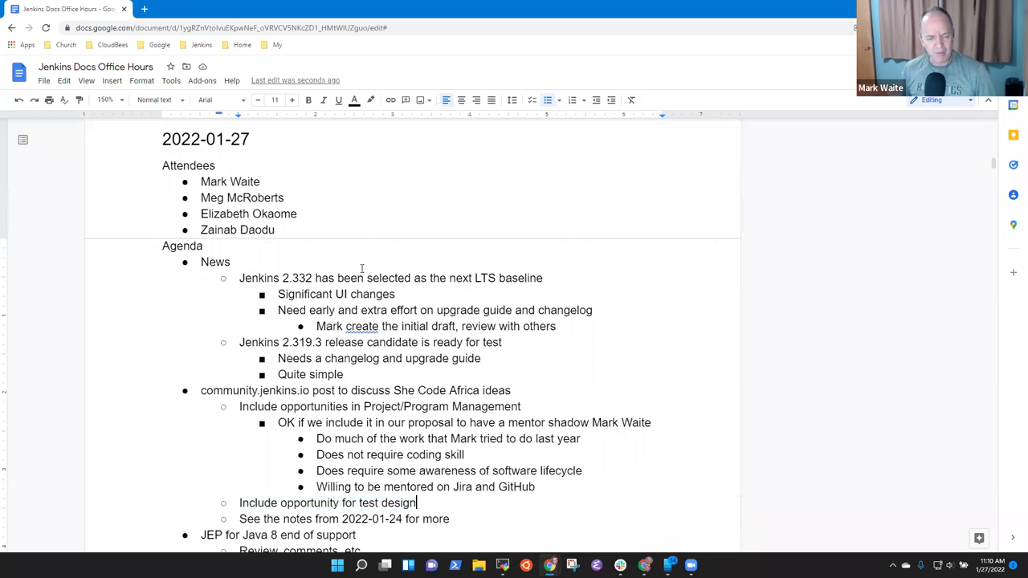
text(automated)
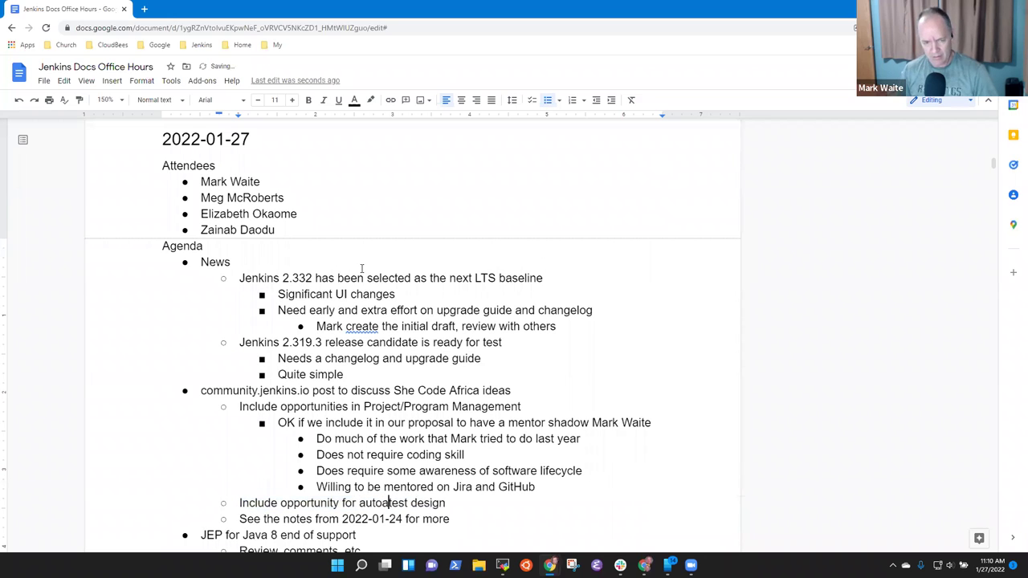
key(End)
text(and implementation)
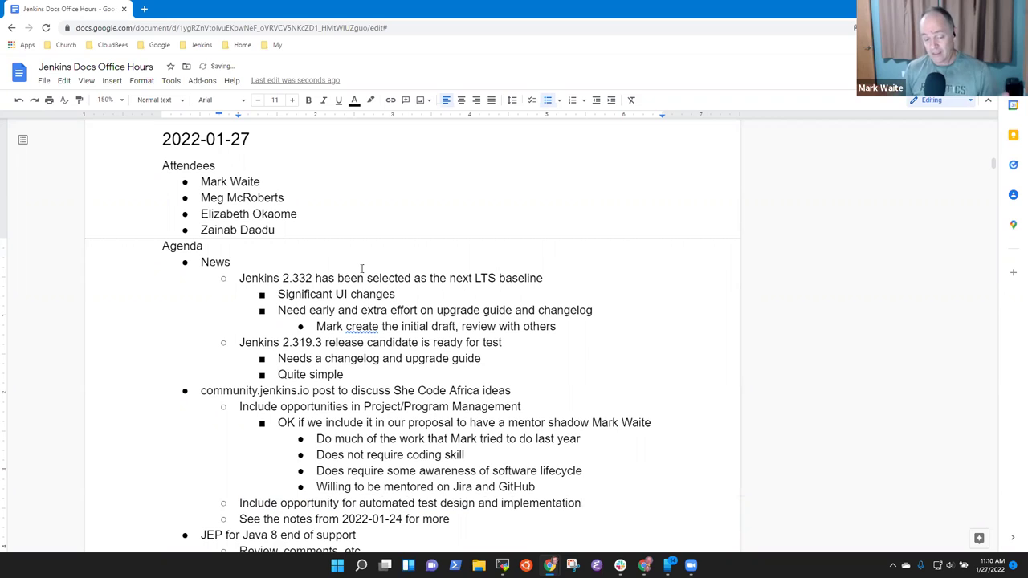
Add the sub-point 'Many, many places in Jenkins that would benefit from automated test improvement'.
key(Return)
key(Tab)
text(Many, many plac)
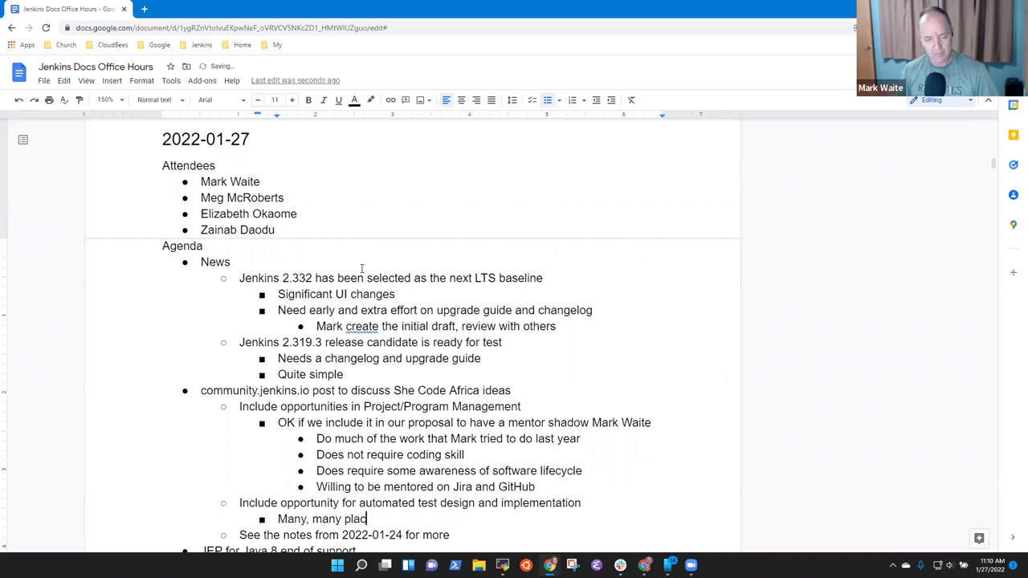
text(es in Jenkins that)
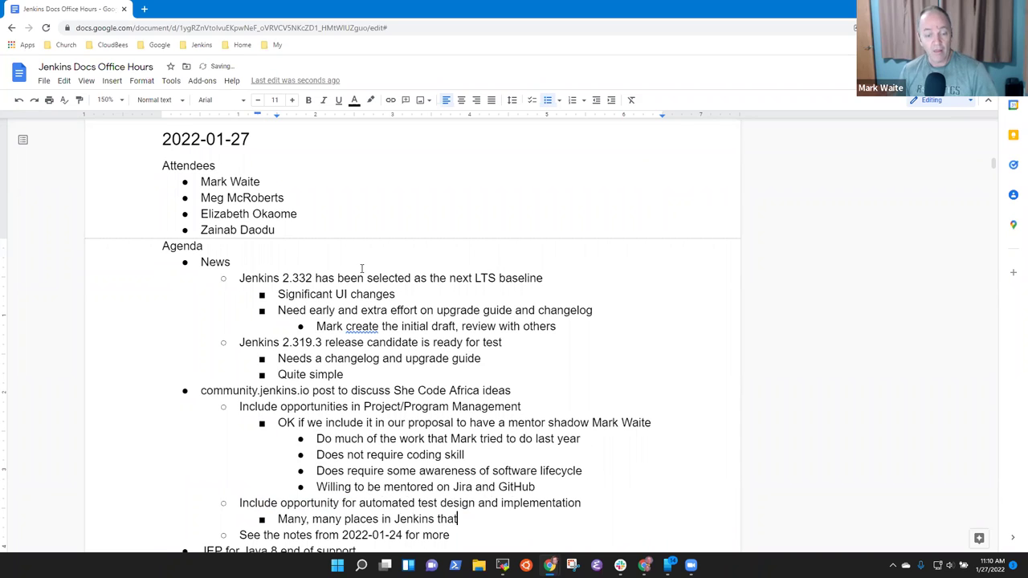
text( would gener)
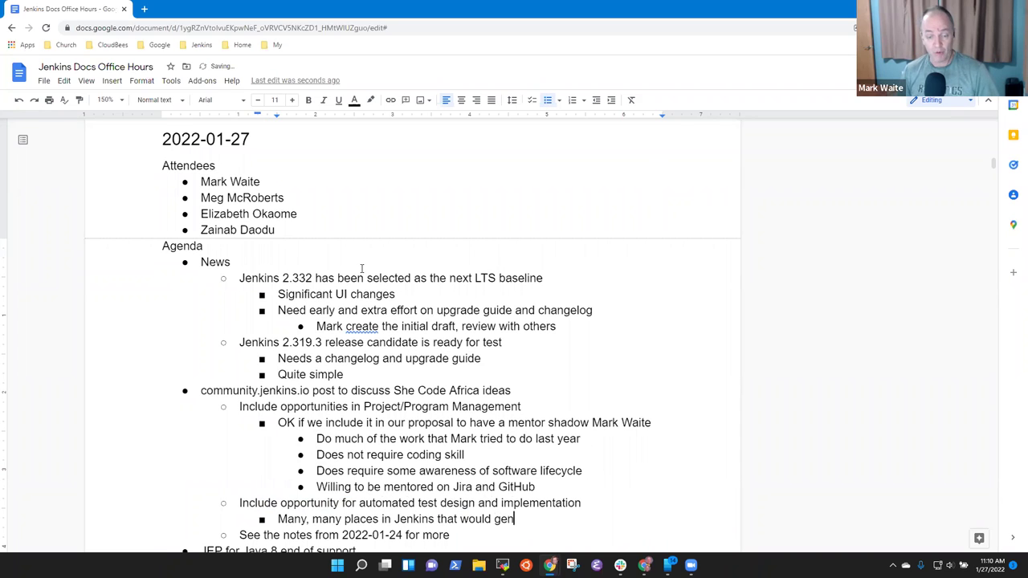
key(BackSpace)
key(BackSpace)
key(BackSpace)
key(BackSpace)
key(BackSpace)
text(be)
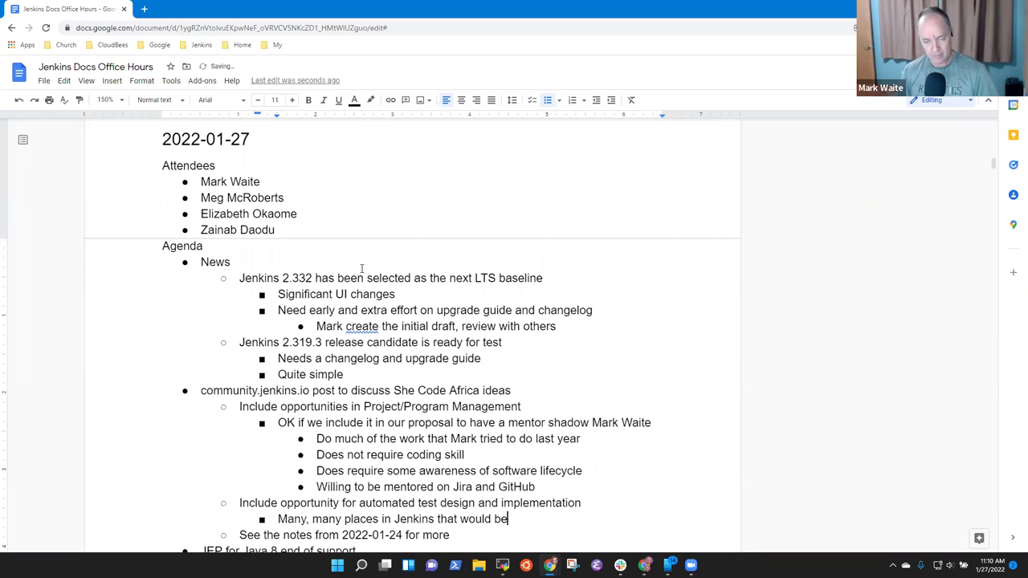
text(nefit from aut)
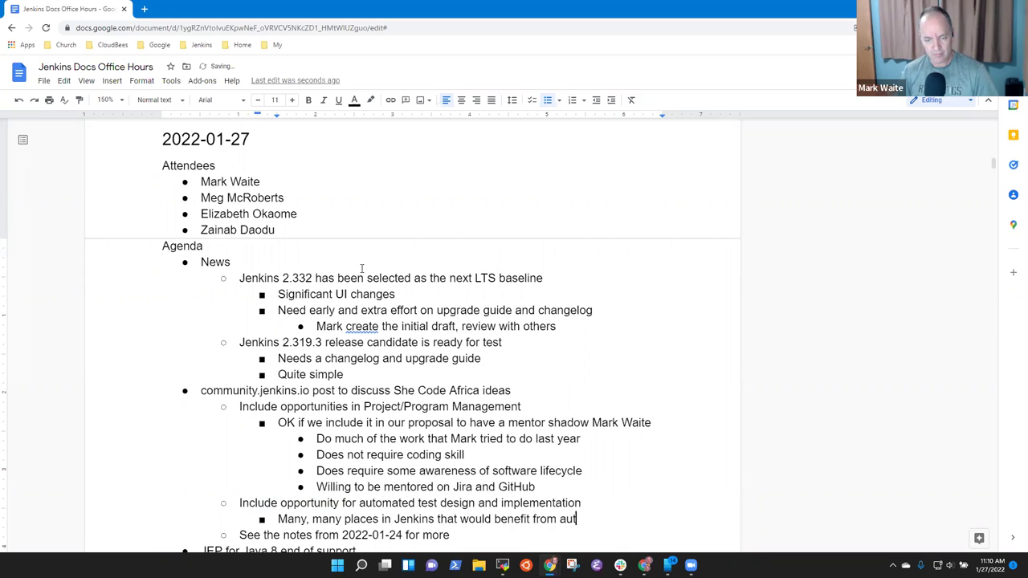
text(omated test imp)
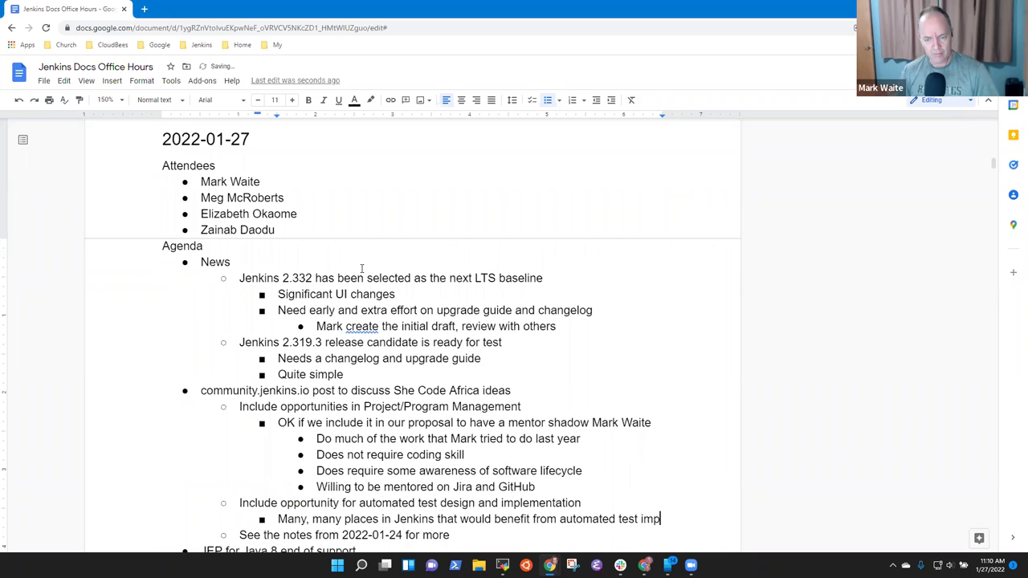
text(rovement)
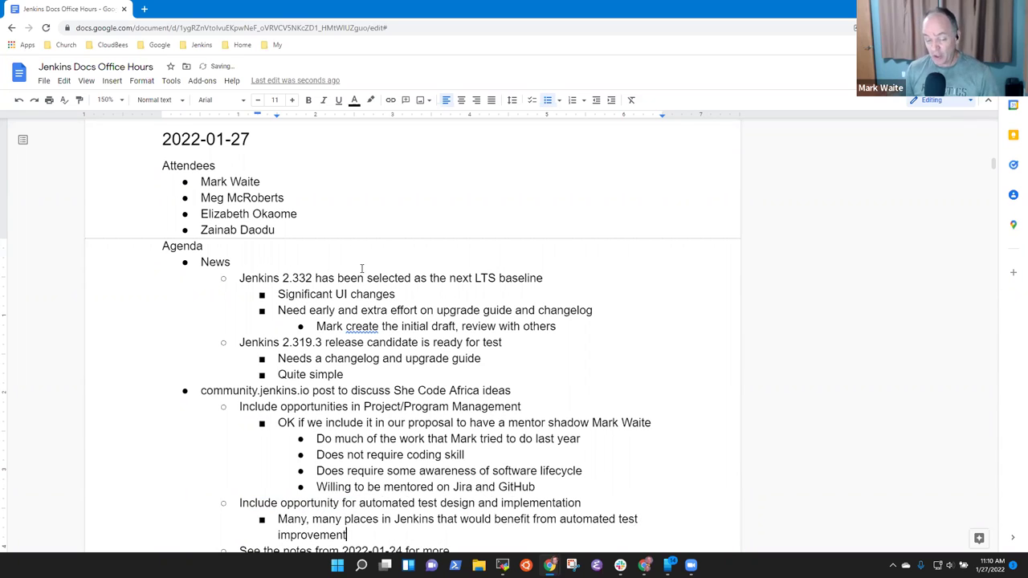
Add the sub-point 'Don't have a mentor, a relatively rare skill in open source', accepting the grammar fix.
key(Return)
text(Don't )
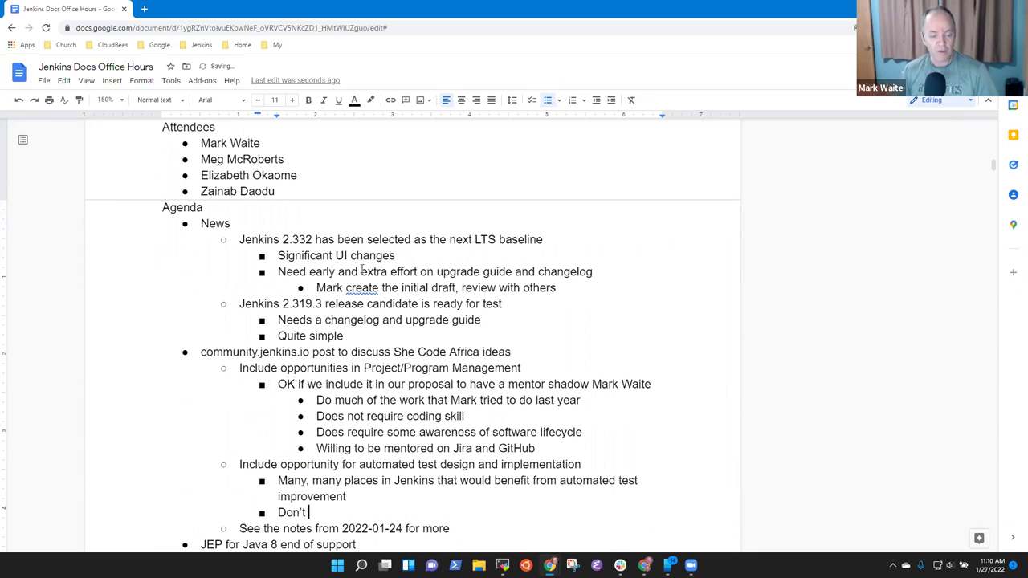
text(have a mentor)
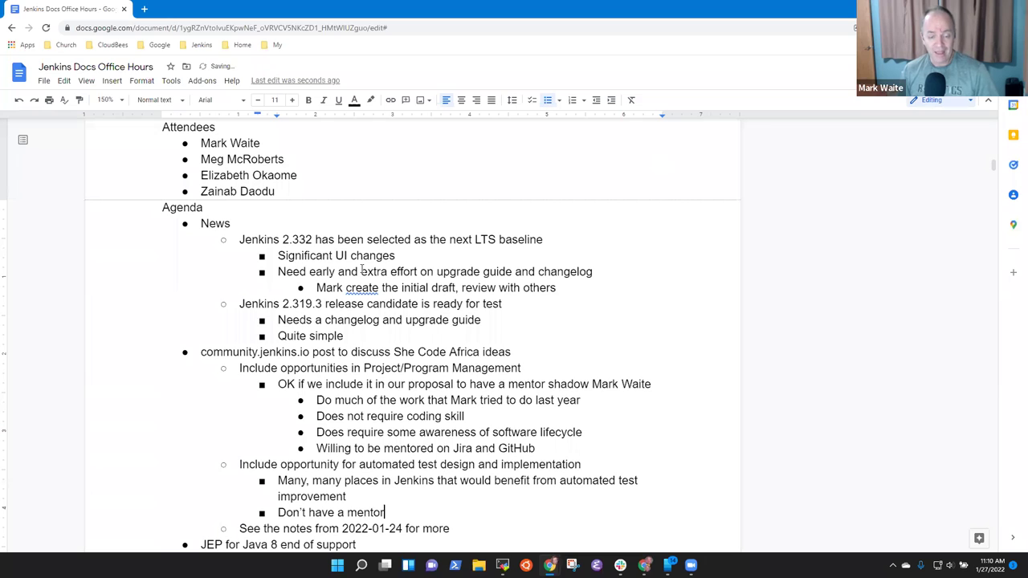
text(, relatively rare skill in open)
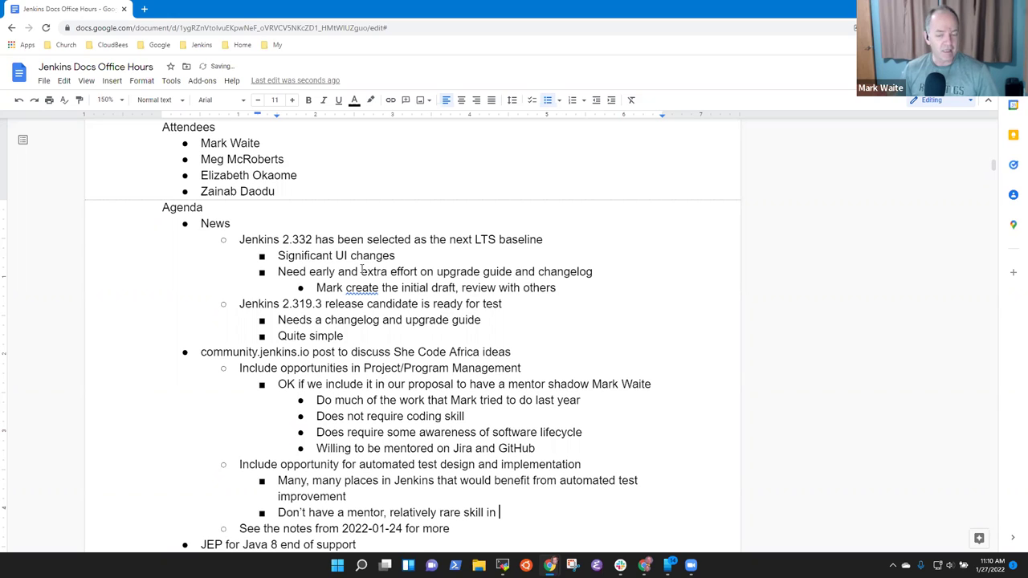
key(ctrl+Left)
key(ctrl+Left)
key(ctrl+Left)
key(ctrl+Left)
key(ctrl+shift+Left)
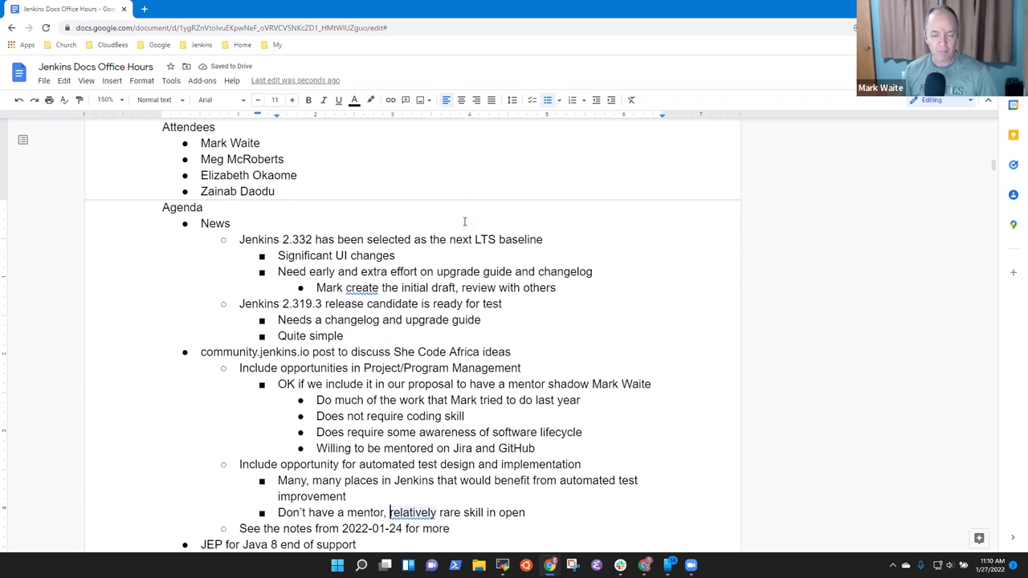
click(409, 511)
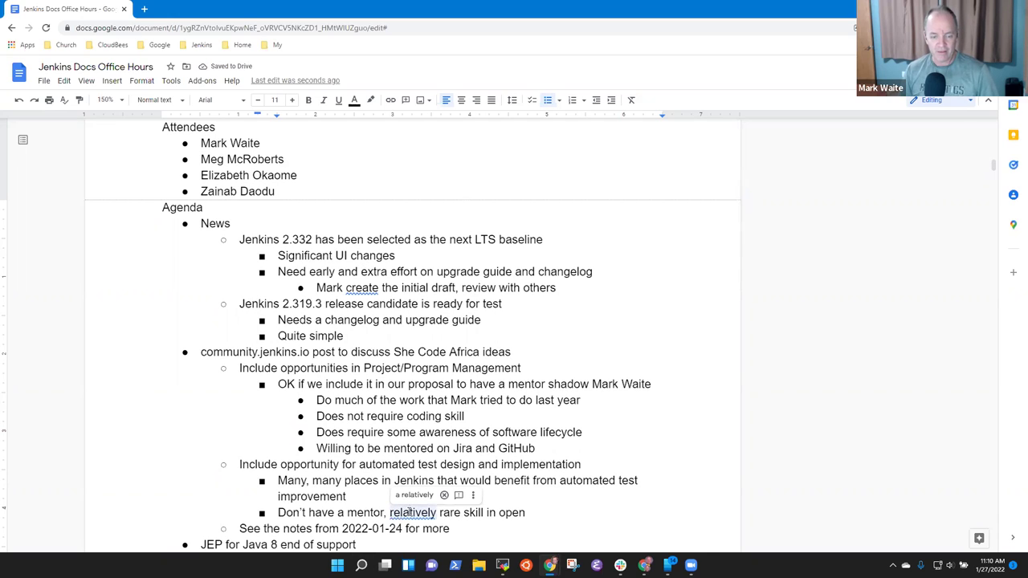
click(414, 495)
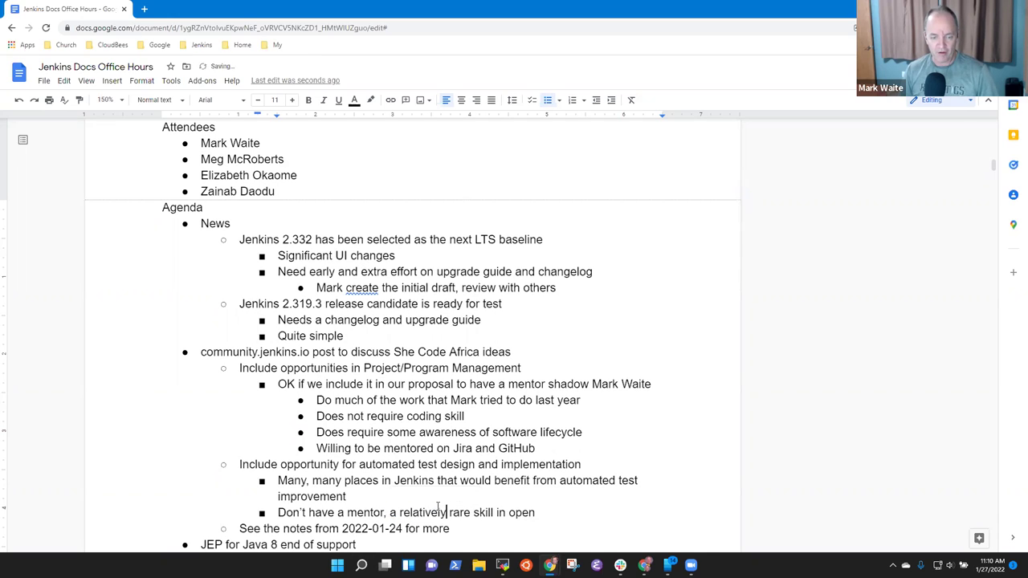
double_click(555, 513)
key(BackSpace)
text(source)
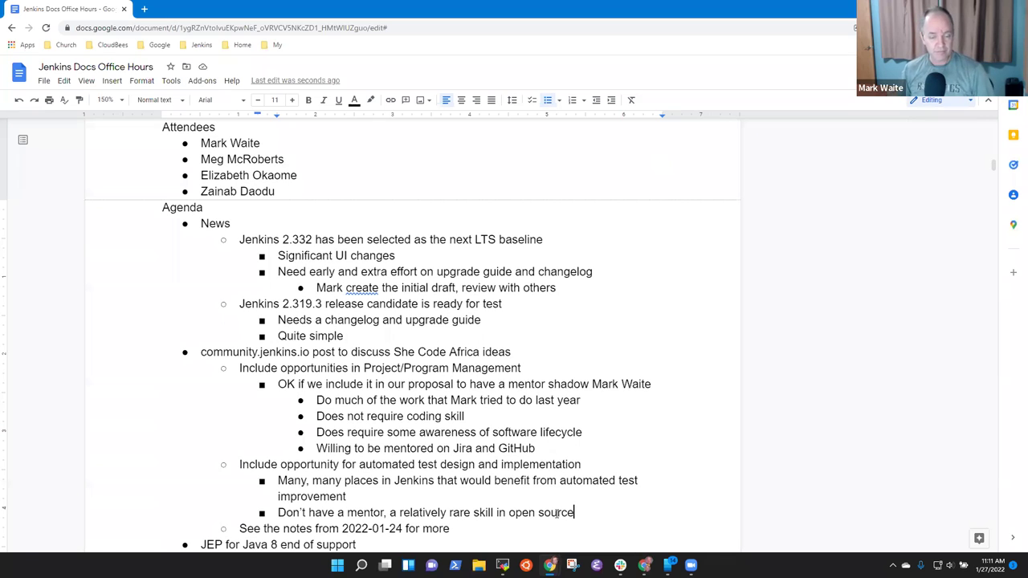
Add third-level notes 'Risk that we won't have a mentor' and 'Not have that position without an assigned mentor'.
key(Return)
key(Tab)
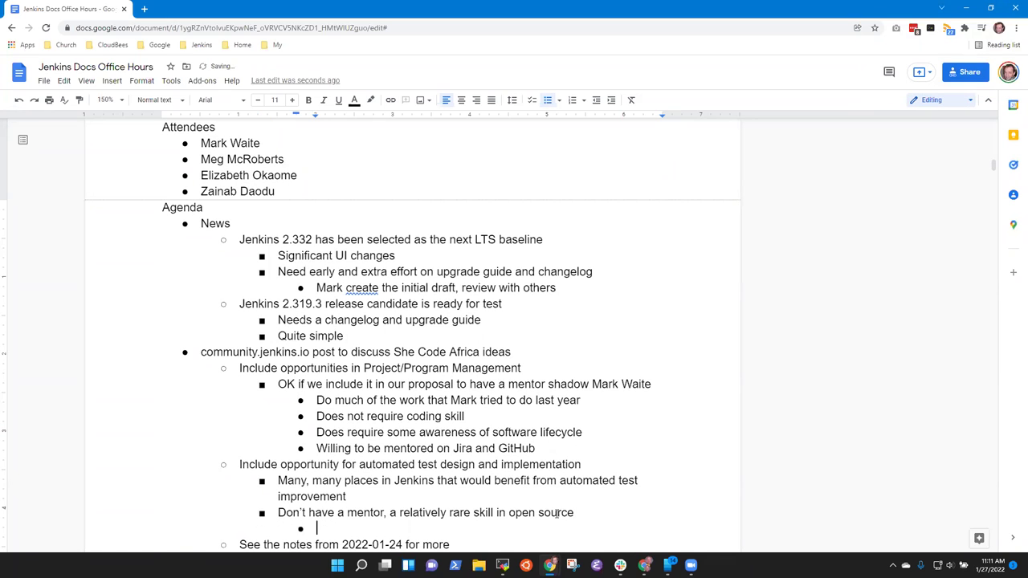
text(Risk that we won't have)
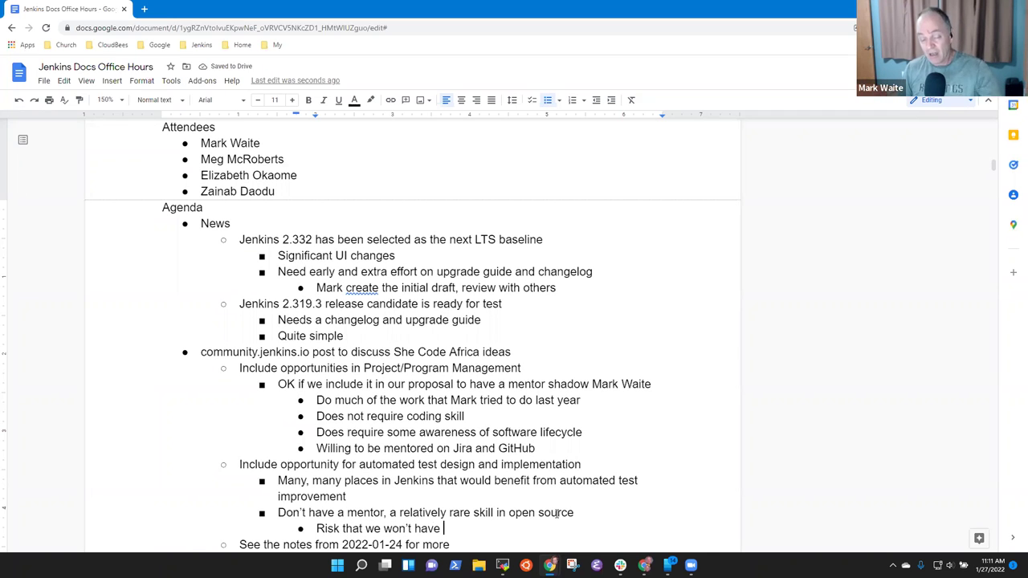
text(a mentor)
key(Return)
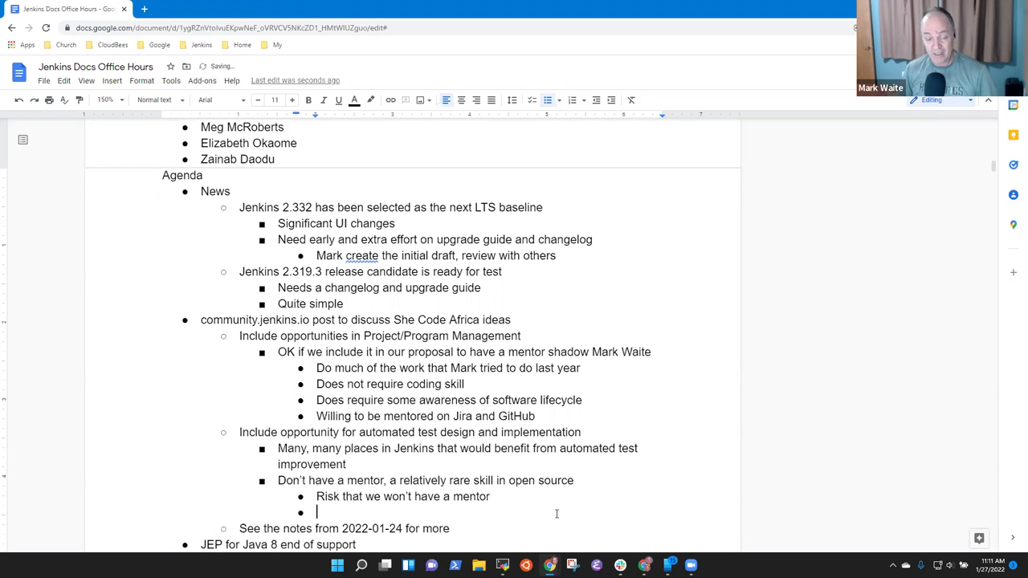
text(Not )
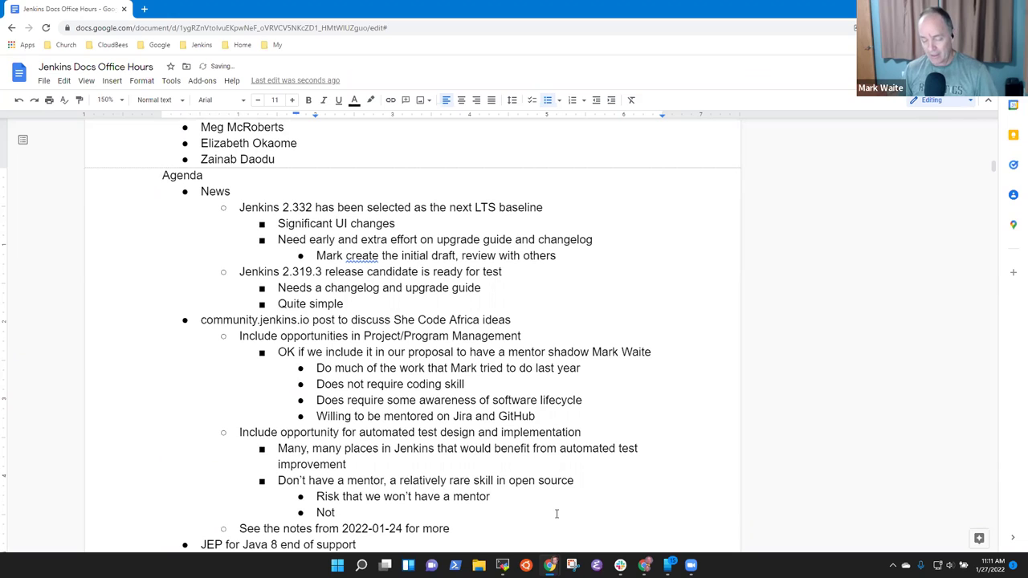
text(have that )
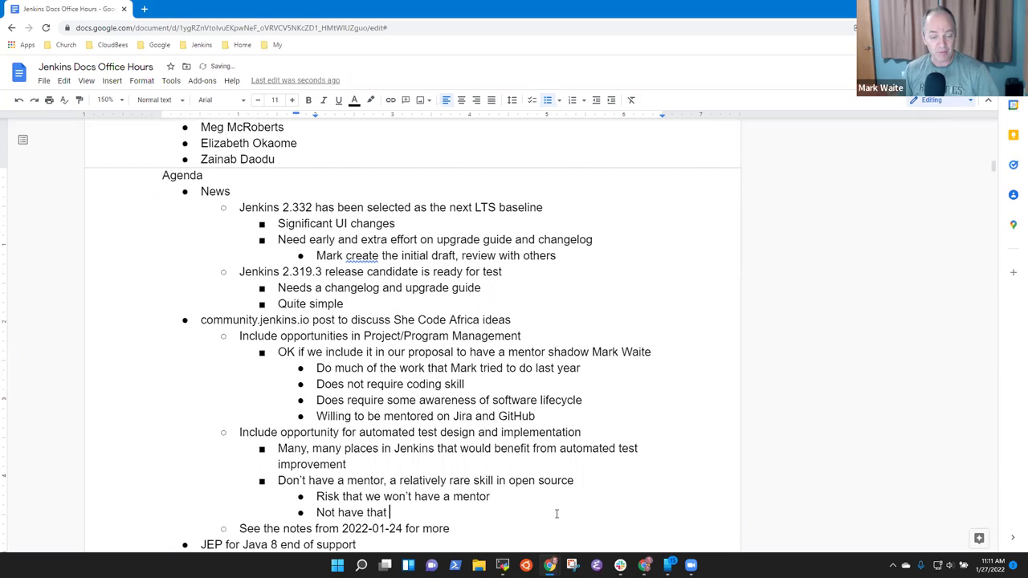
text(position wi)
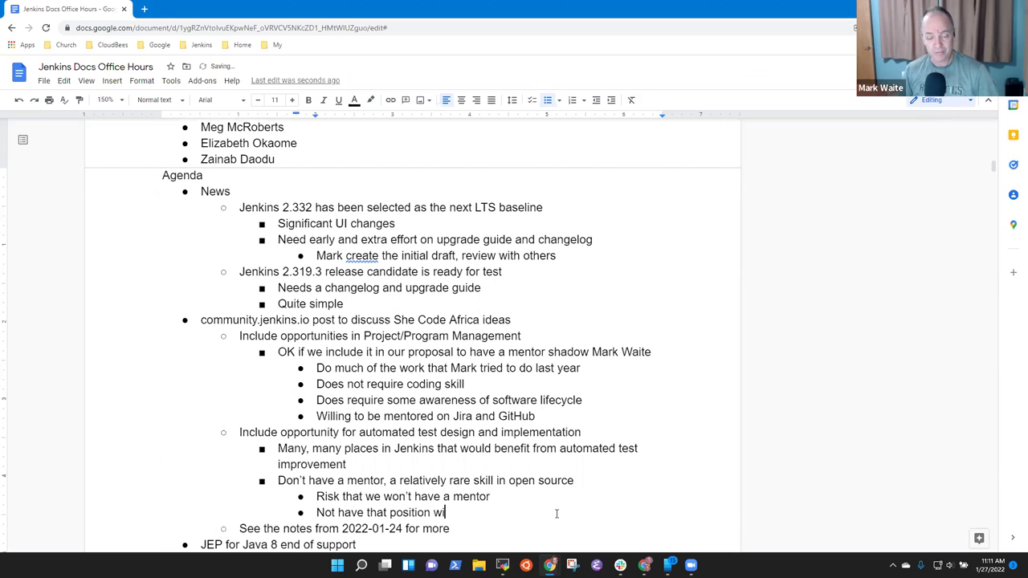
text(thout an as)
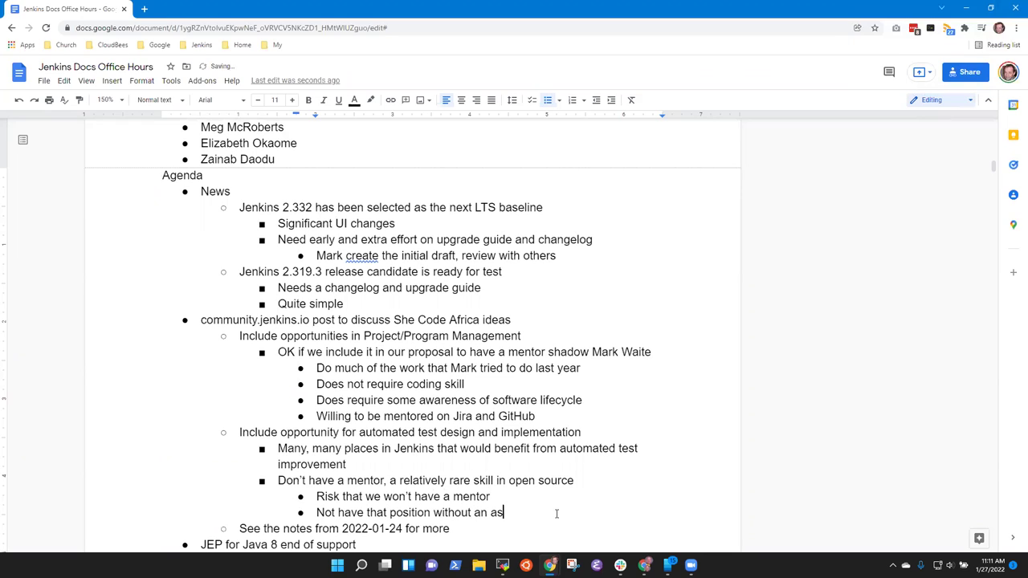
text(signed mentor)
Add an outdented bullet about asking an experienced software tester that she knows.
key(Return)
key(shift+Tab)
text(Zaina)
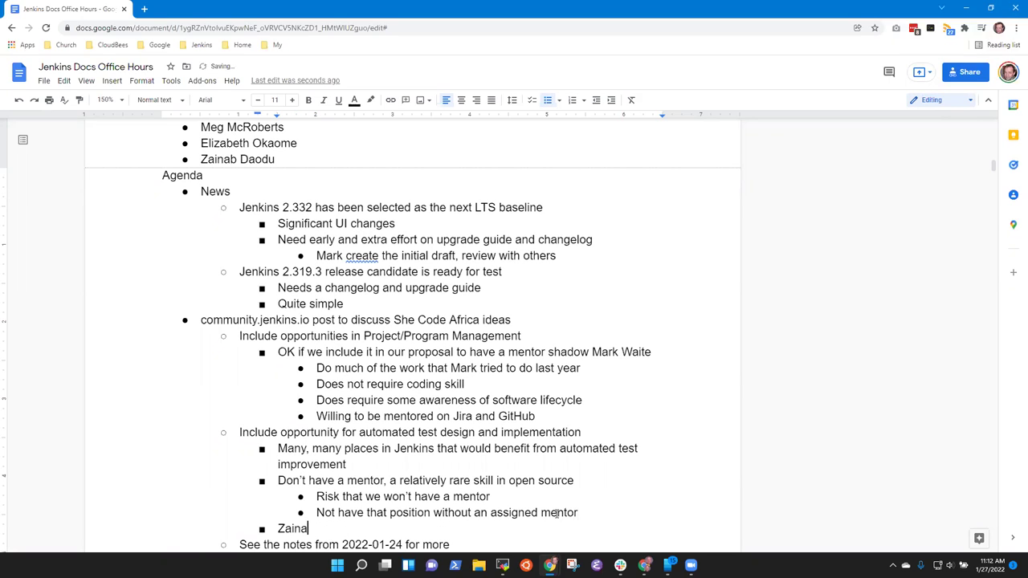
text(b ask an experienced software tested)
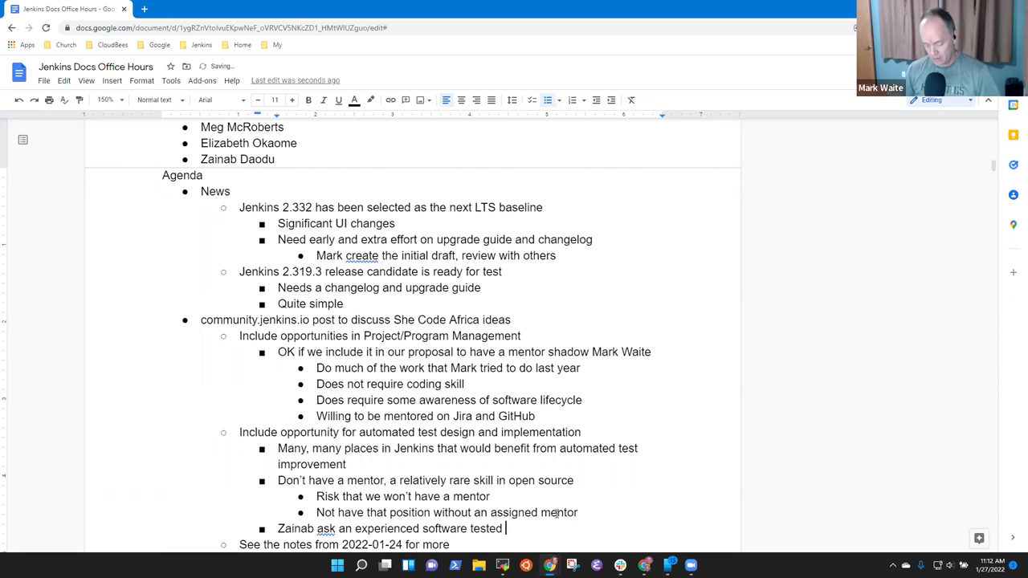
key(BackSpace)
key(BackSpace)
text(r that she )
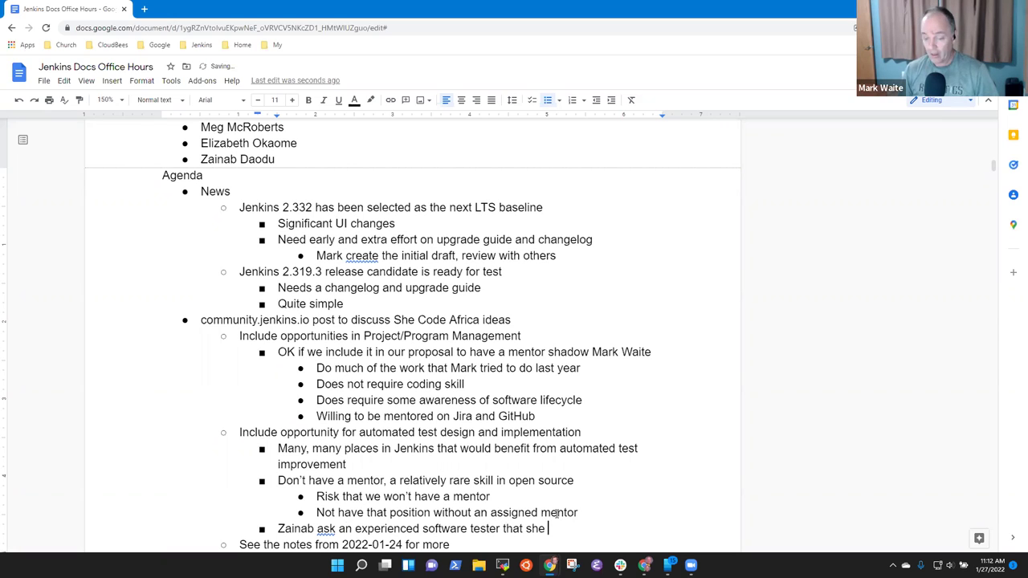
text(knows)
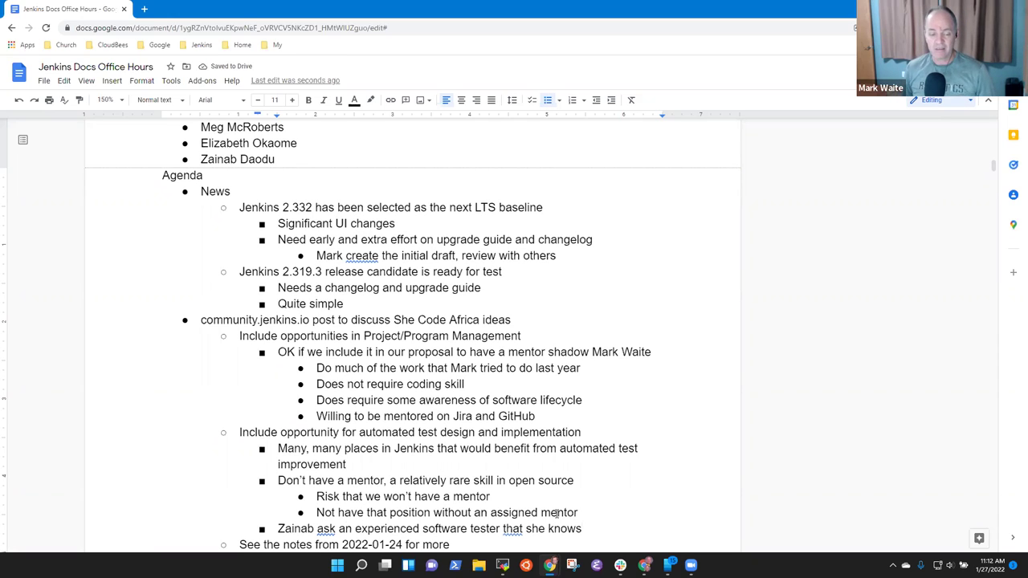
Move up through the notes and select the community.jenkins.io topic line.
key(Down)
key(Up)
key(Up)
key(Up)
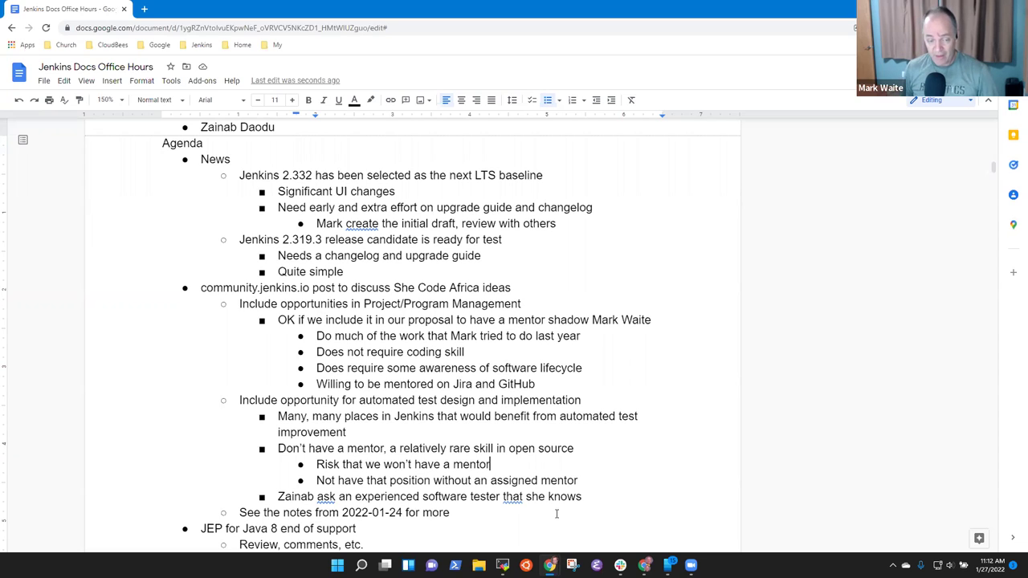
key(Up)
key(Up)
key(Up)
key(Home)
key(shift+End)
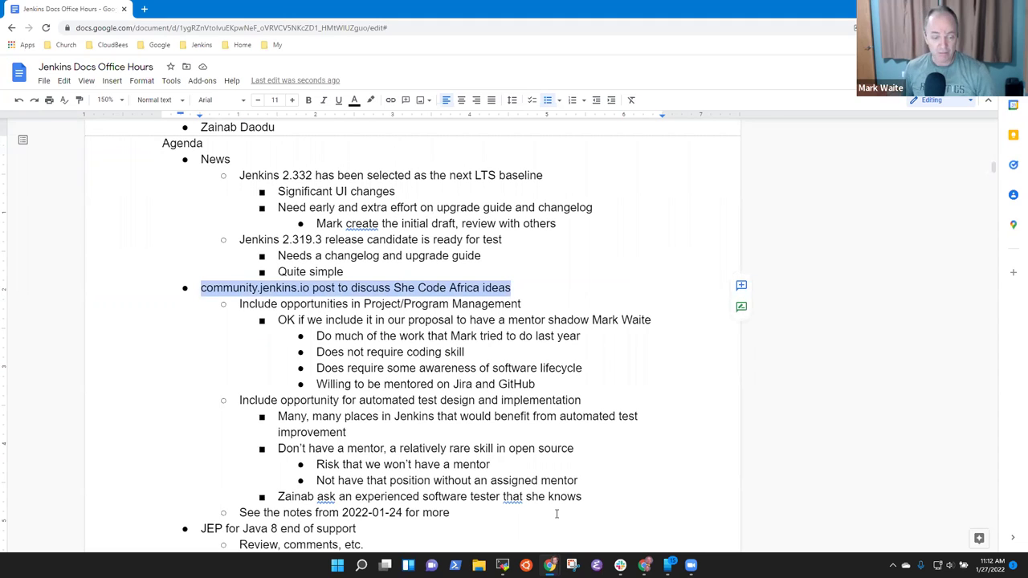
Add sub-bullets: done by Friday end of day, and other project types interesting to She Code Africa participants.
key(Down)
key(Down)
key(Down)
key(Down)
key(Down)
key(Down)
key(Down)
key(Down)
key(Down)
key(Down)
key(Down)
key(Down)
key(Down)
key(Down)
key(Return)
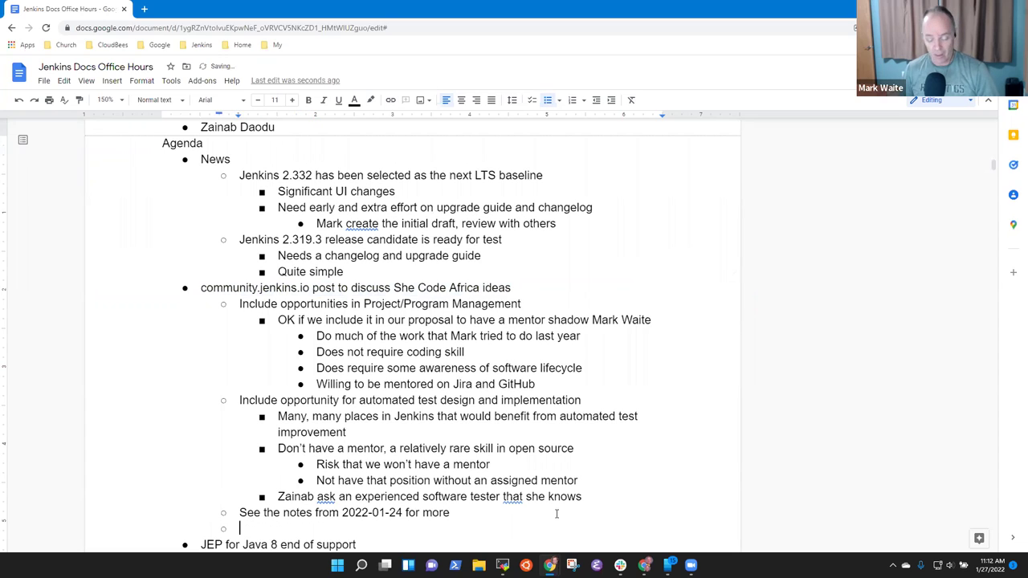
text(Mark hopes )
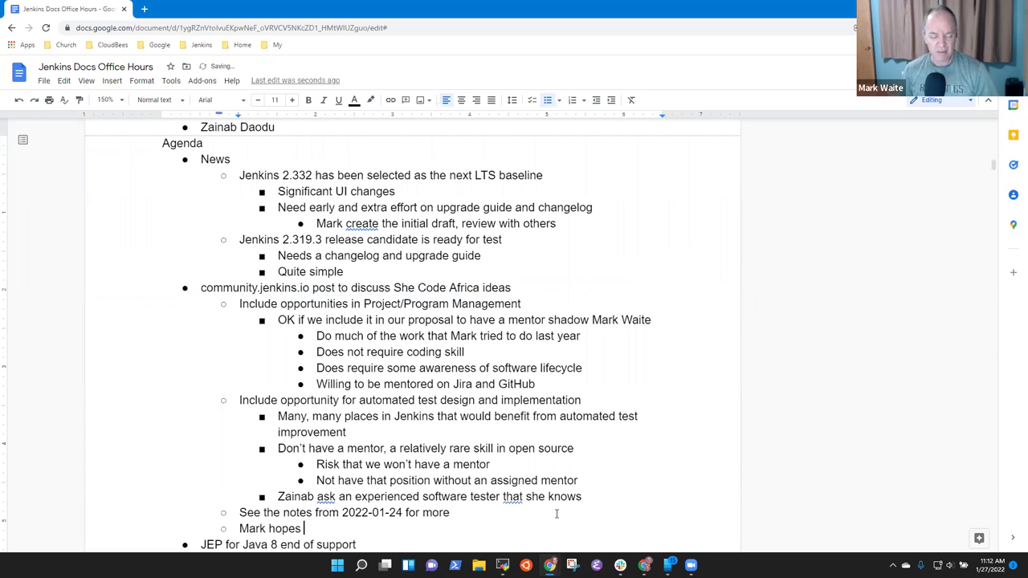
text(to have i)
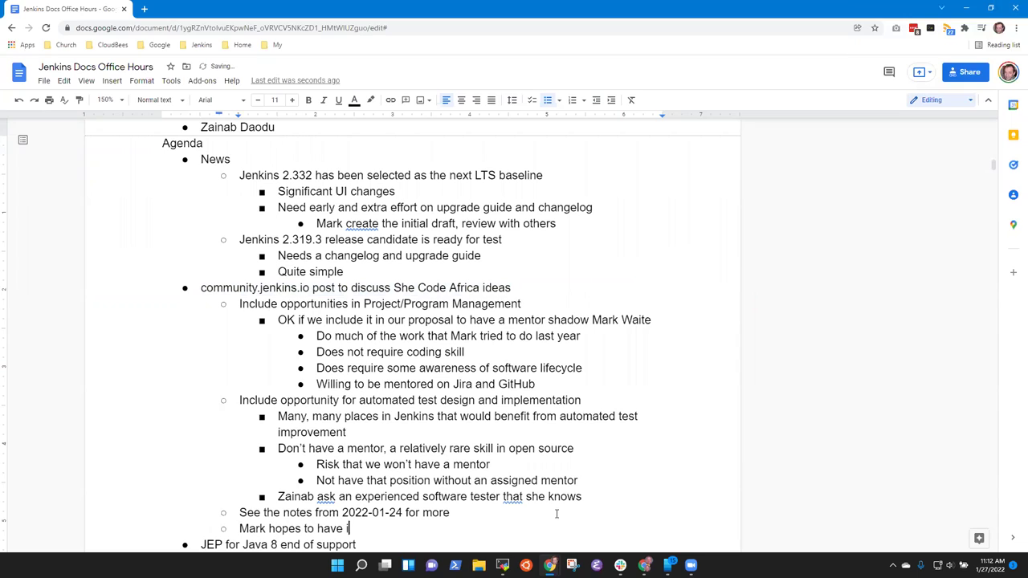
text(t done by Friday end of his )
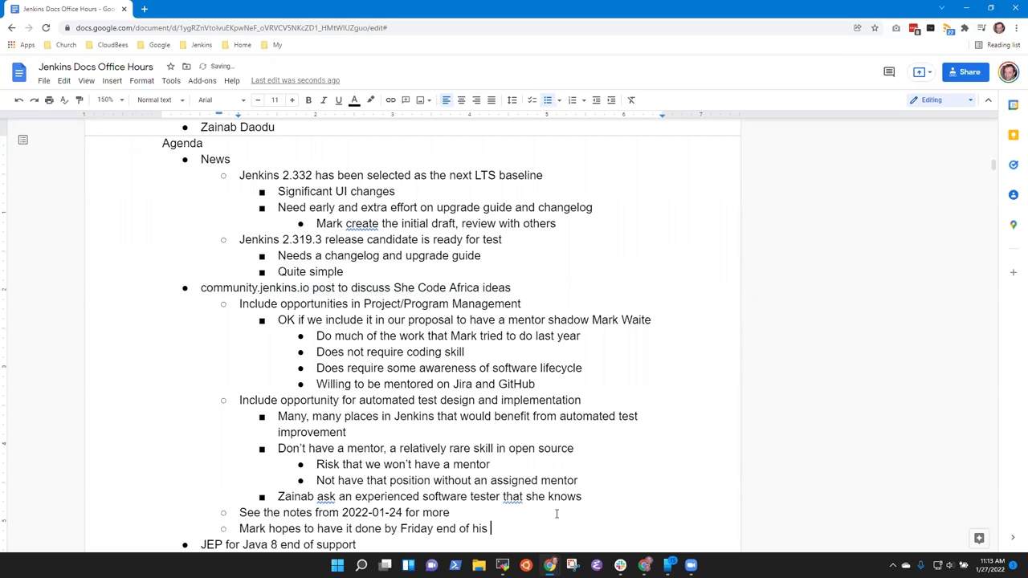
text(day)
key(Return)
text(Any )
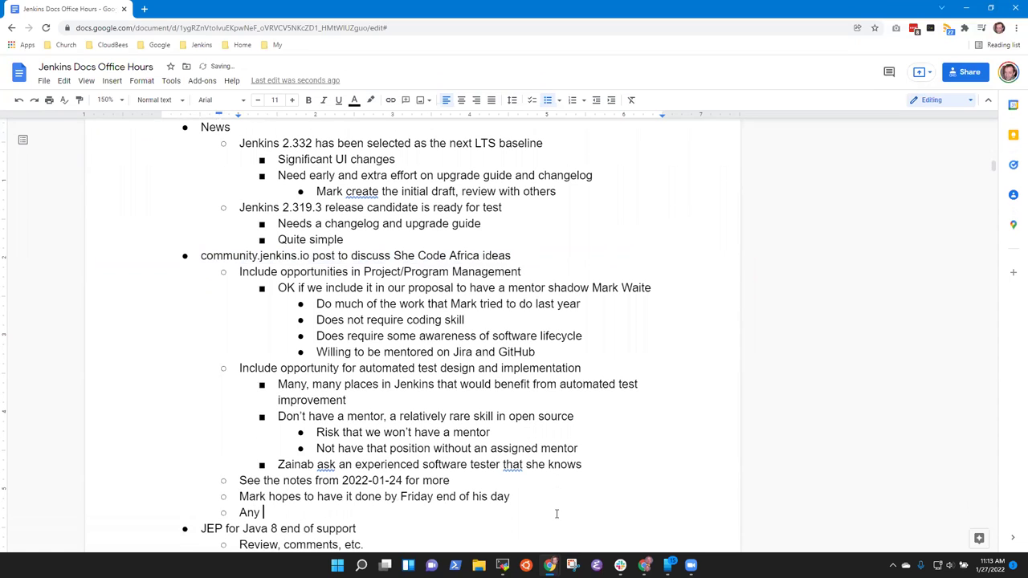
text(other types of projects interesting to She Code A)
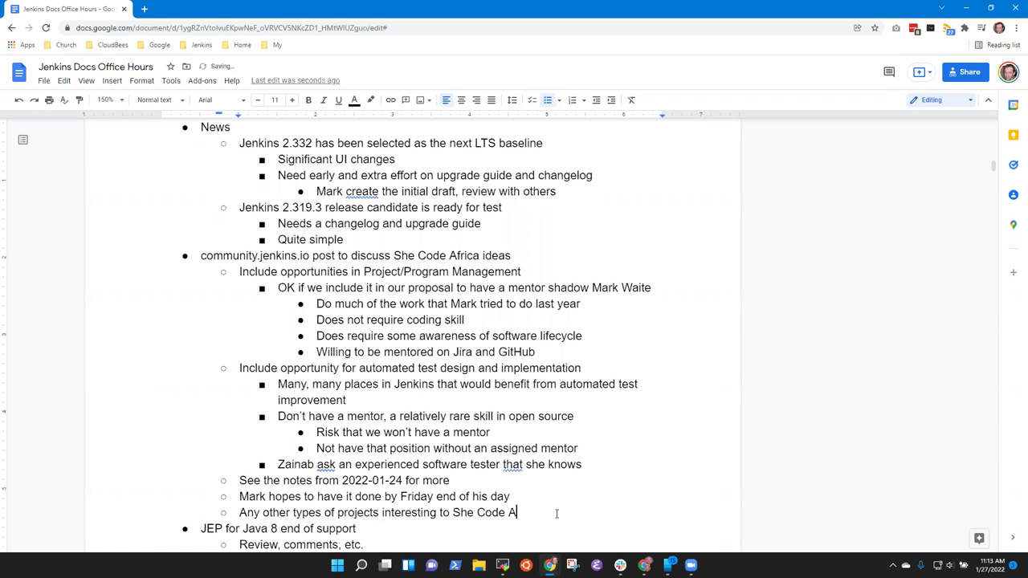
text(frica participants)
Add the indented answer 'Technical writing - yes, include in the ideas' under the participants question.
key(Return)
key(Tab)
text(Technci)
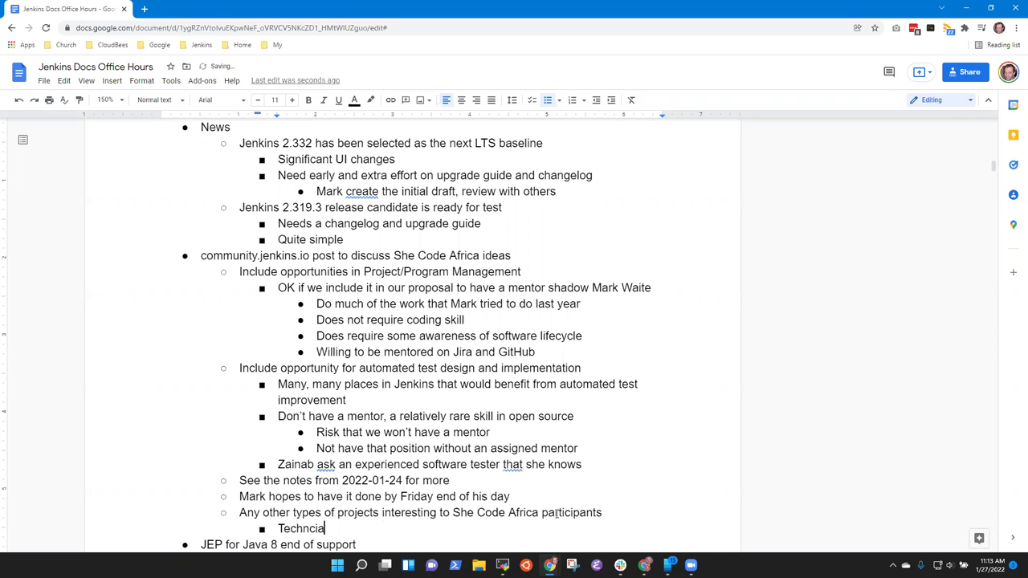
key(BackSpace)
key(BackSpace)
text(ical writing)
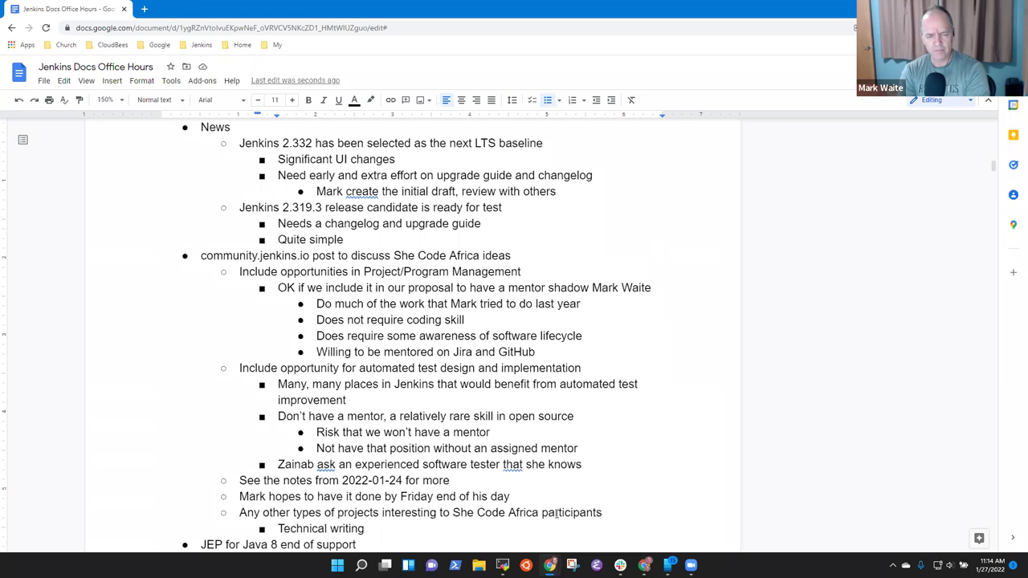
text(- yes,m)
key(BackSpace)
key(BackSpace)
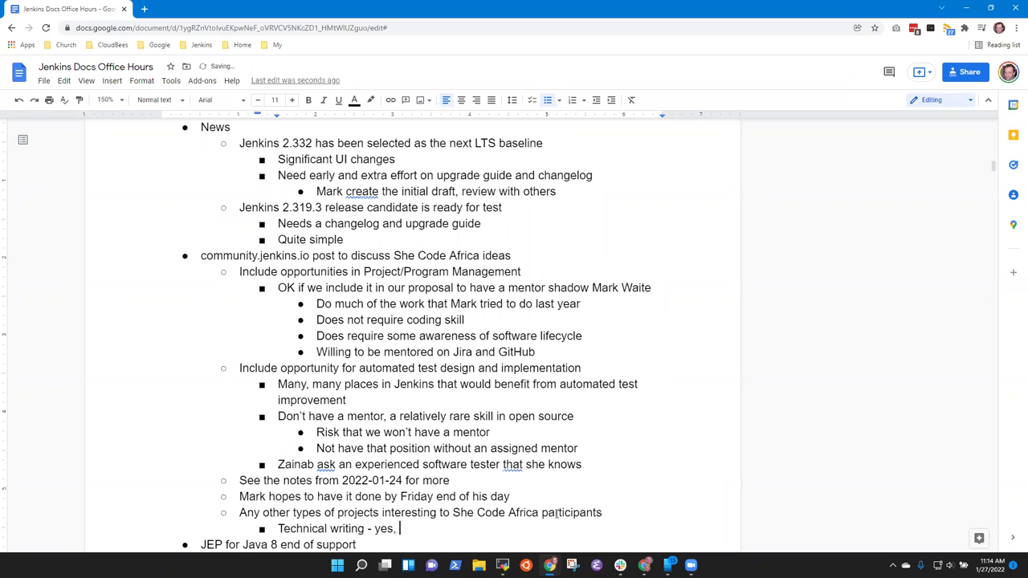
text(include in the ideas)
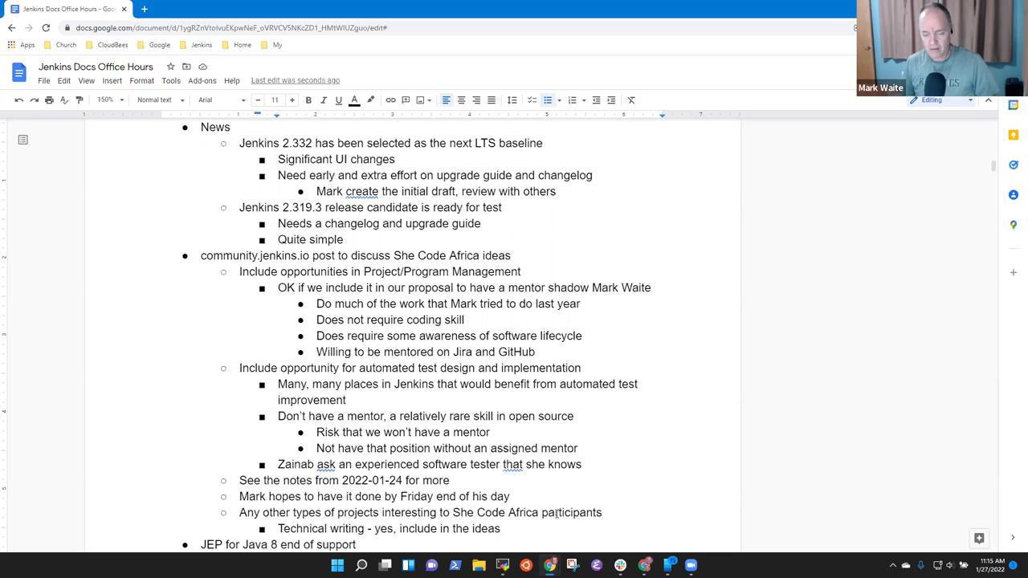
Insert 'Contributhon' into the She Code Africa topic title and append 'by Jenkins core' to the Java 8 JEP line.
key(Up)
key(Up)
key(Up)
key(Up)
key(Up)
key(Up)
key(Up)
key(Up)
key(Up)
key(Up)
key(Up)
key(Up)
key(Up)
key(Up)
key(Up)
key(Up)
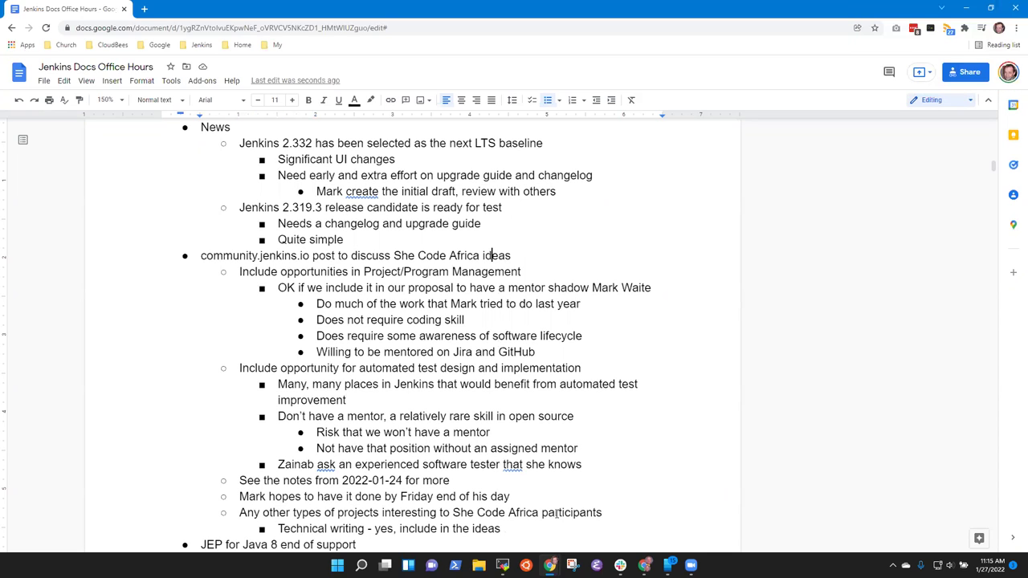
text(Contributh)
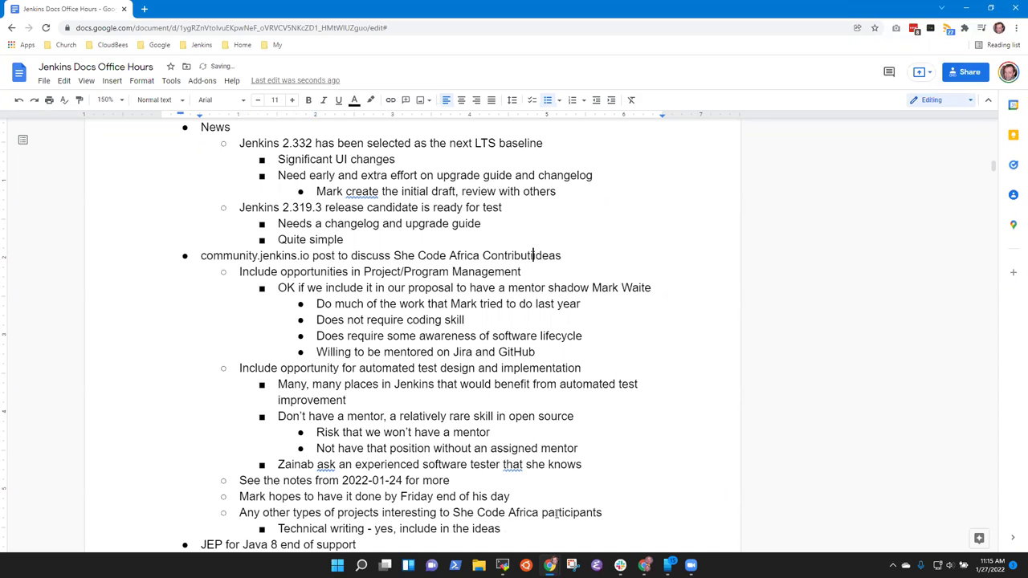
text(on)
key(Down)
key(Down)
key(Down)
key(Down)
key(Down)
key(Down)
key(Down)
key(Down)
key(Down)
key(Down)
key(Down)
key(Down)
key(Down)
key(Down)
key(Down)
key(Down)
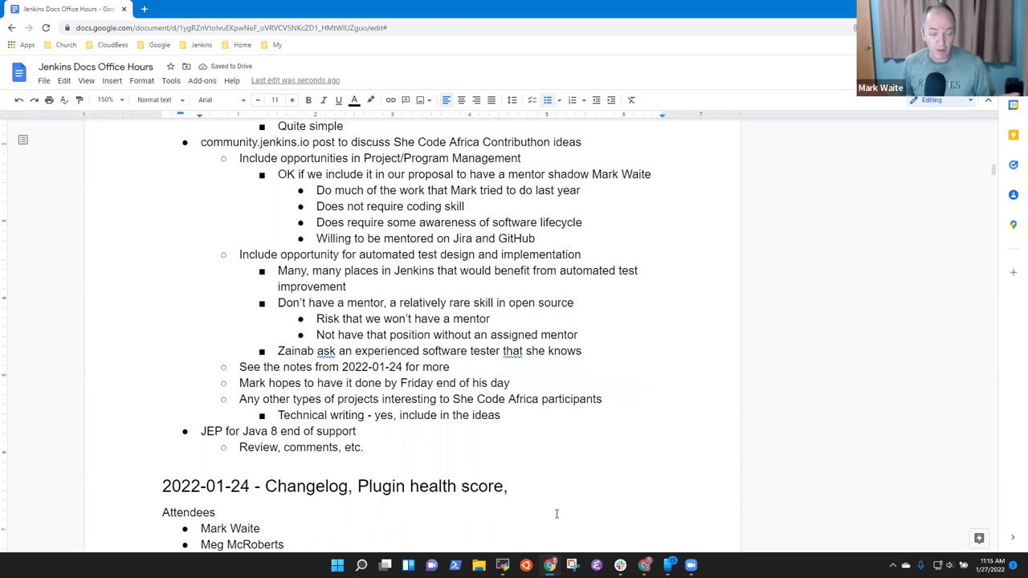
key(Right)
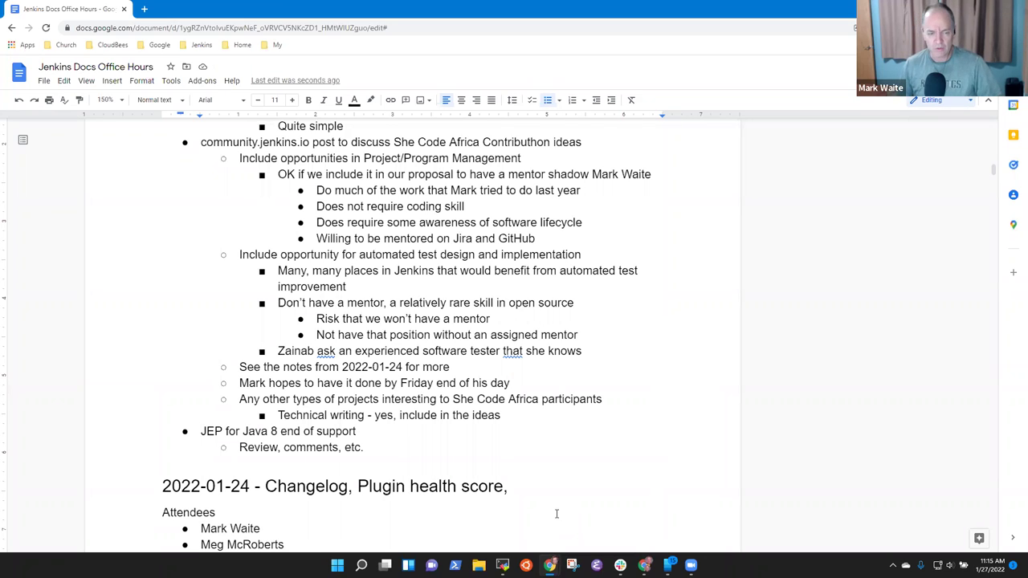
click(360, 433)
text(by Jenkins core)
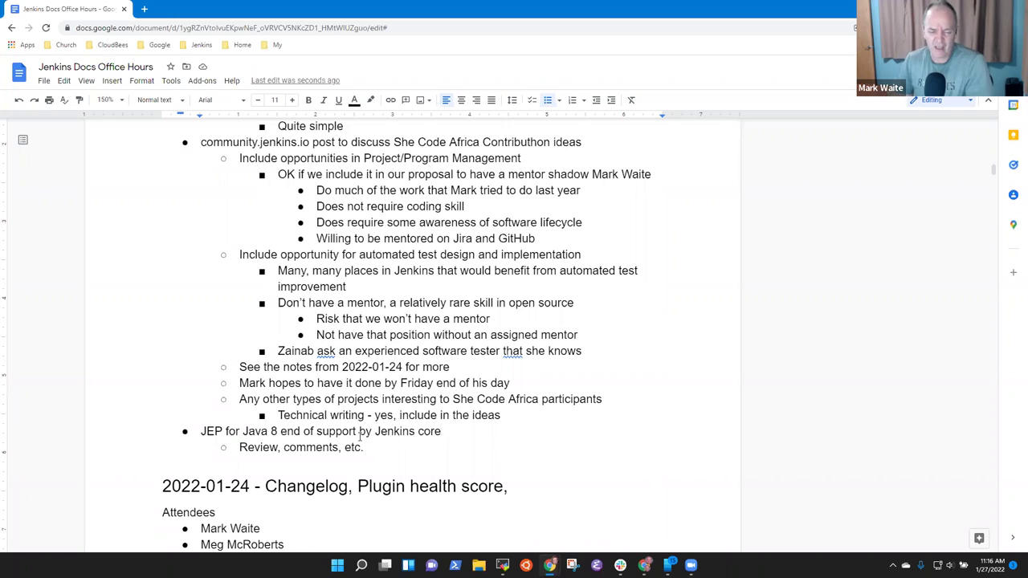
key(Down)
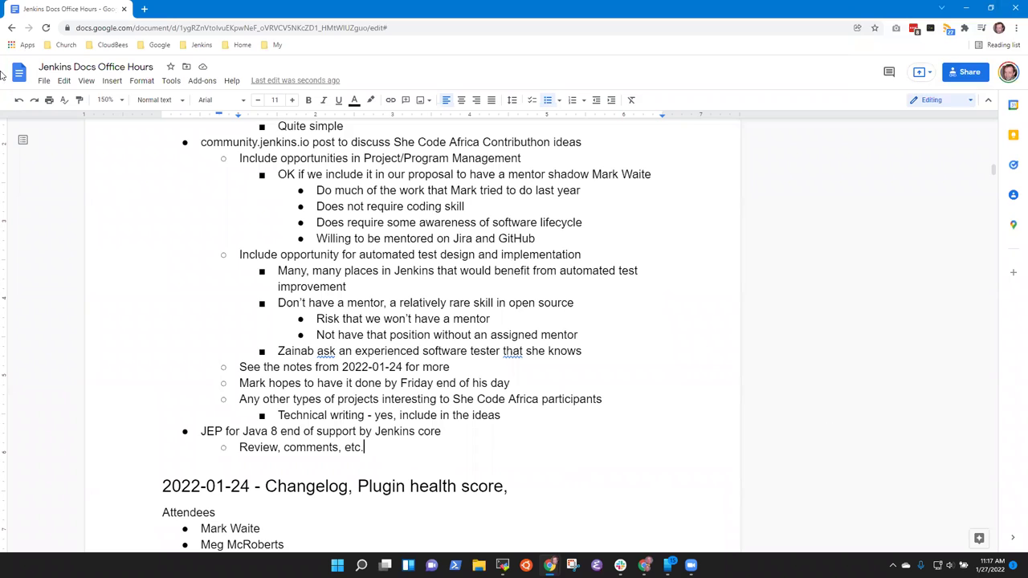
Open the jenkinsci/jep repository on GitHub in a new tab.
click(146, 11)
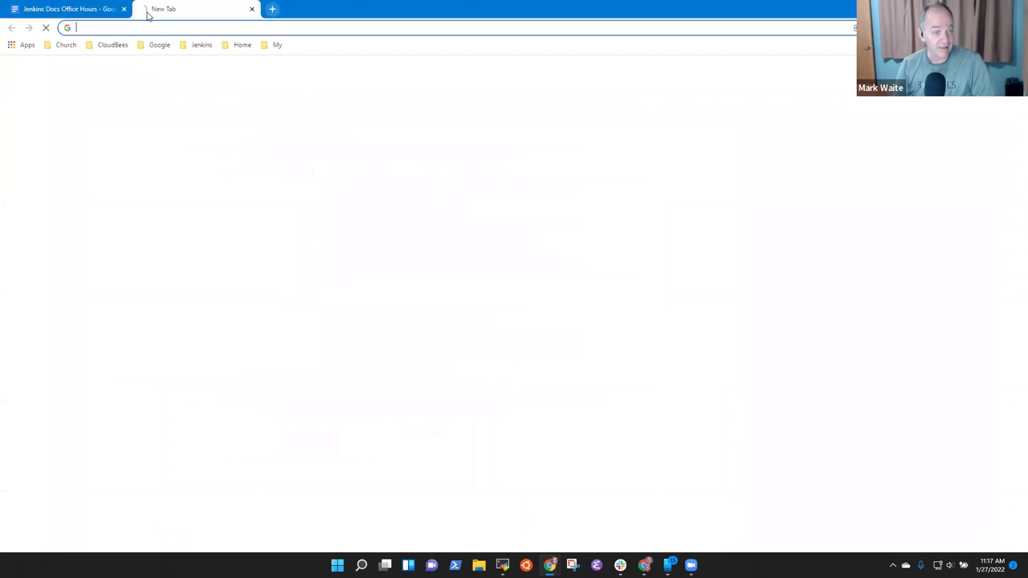
text(jep)
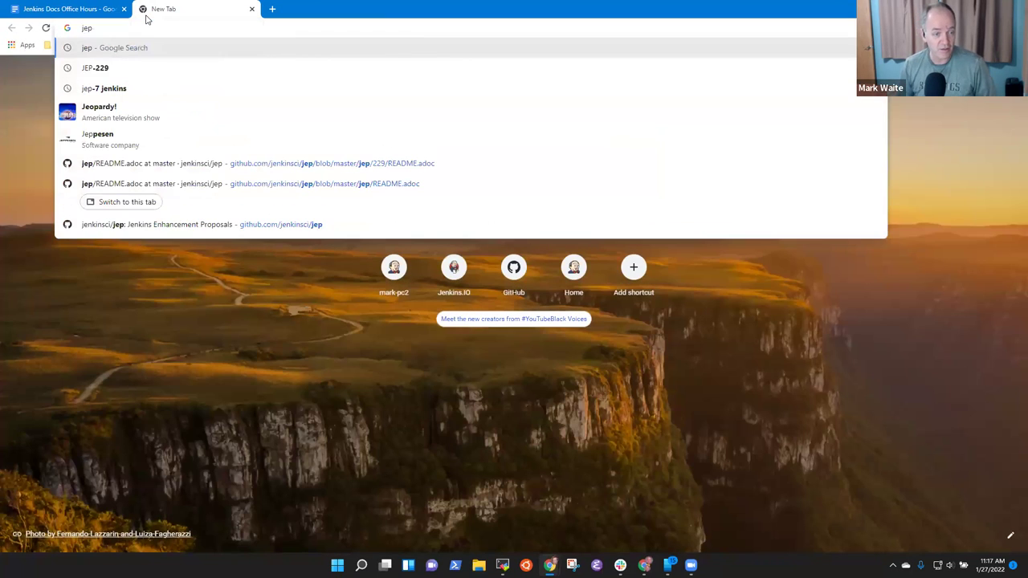
click(215, 224)
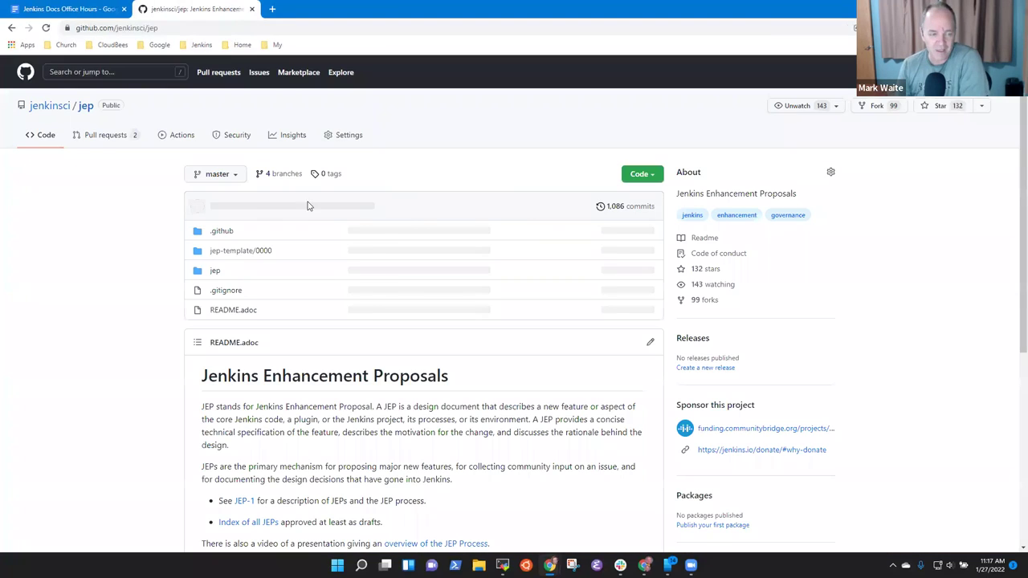
In the personal jep fork, switch to the java-8-end-of-support branch and open the jep folder.
click(879, 109)
click(454, 177)
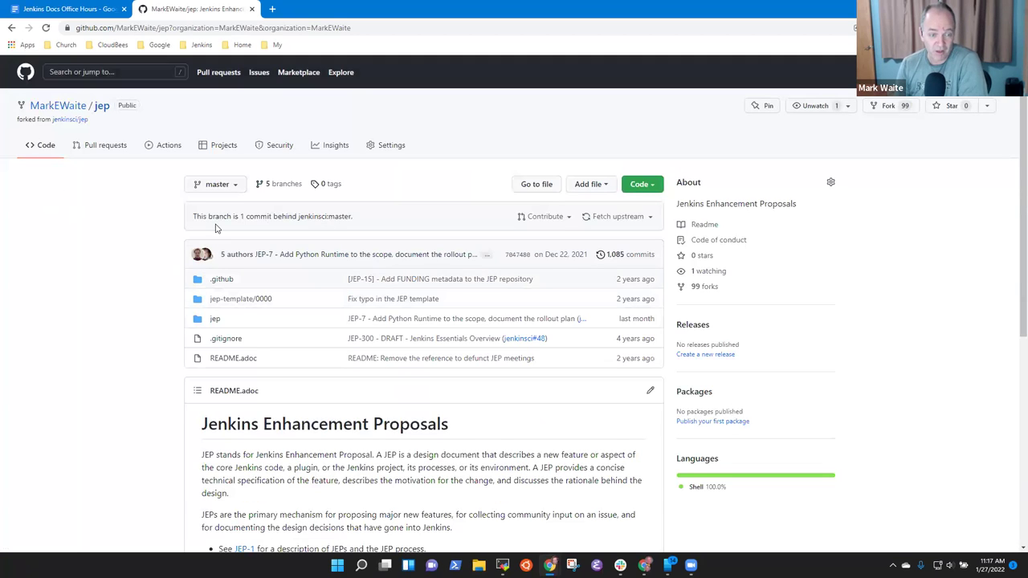
click(239, 186)
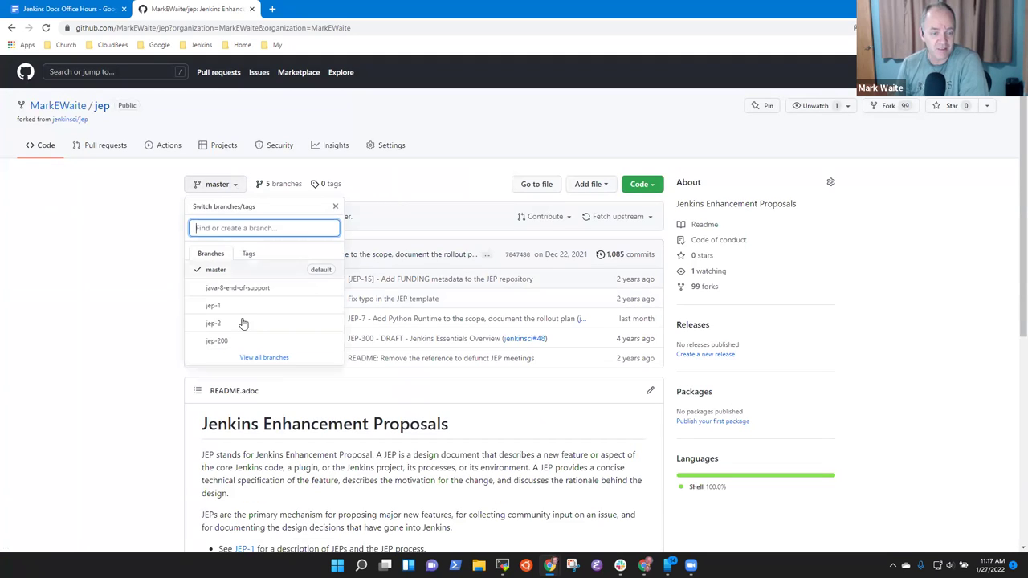
click(249, 291)
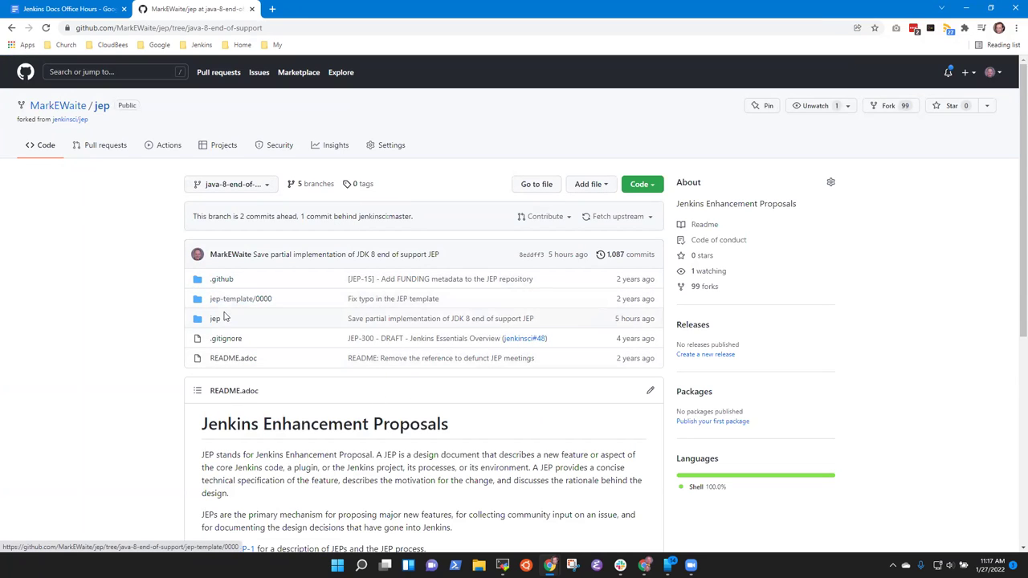
click(215, 318)
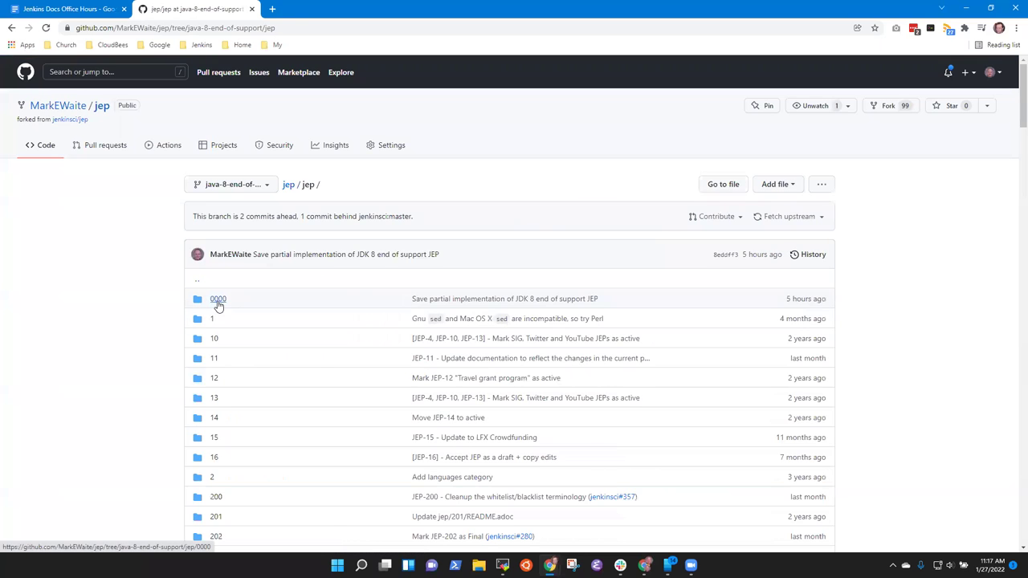
Open the 0000 JEP folder and read through its README, including the Rollout plan section.
click(218, 301)
scroll(381, 380, down, 3)
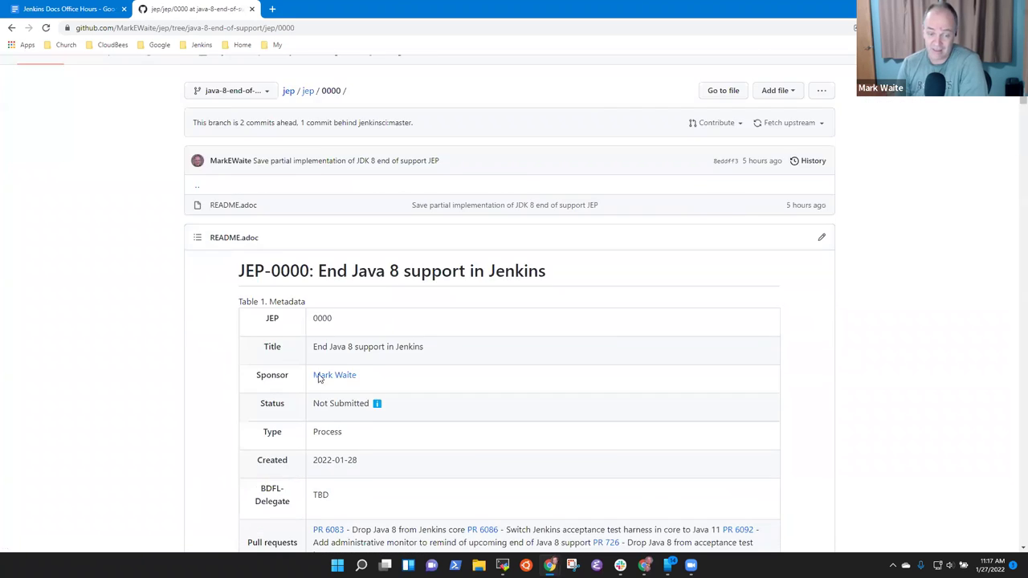
scroll(441, 364, up, 2)
scroll(447, 374, down, 6)
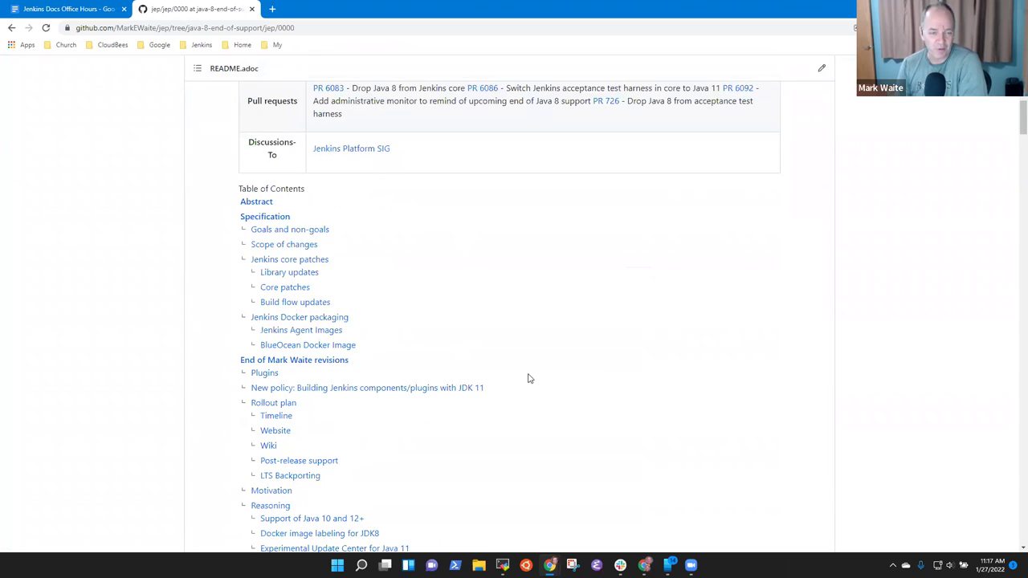
scroll(528, 379, up, 2)
scroll(486, 401, down, 4)
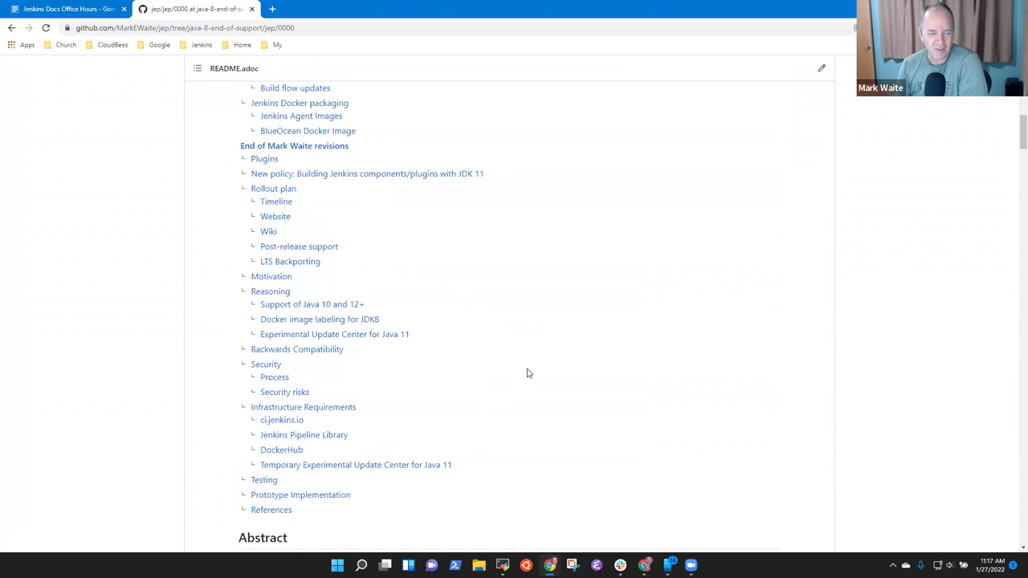
scroll(526, 375, up, 1)
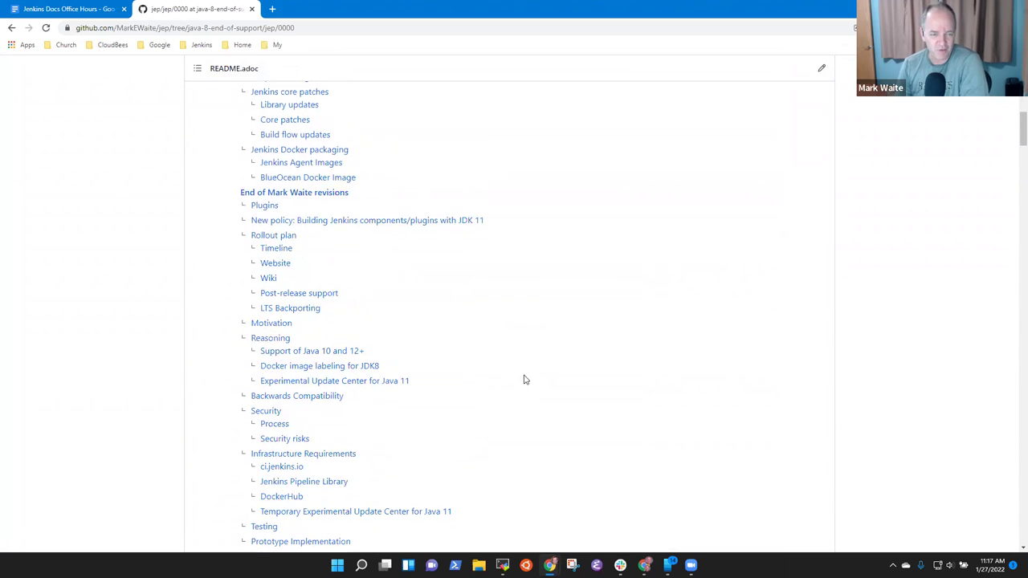
click(273, 243)
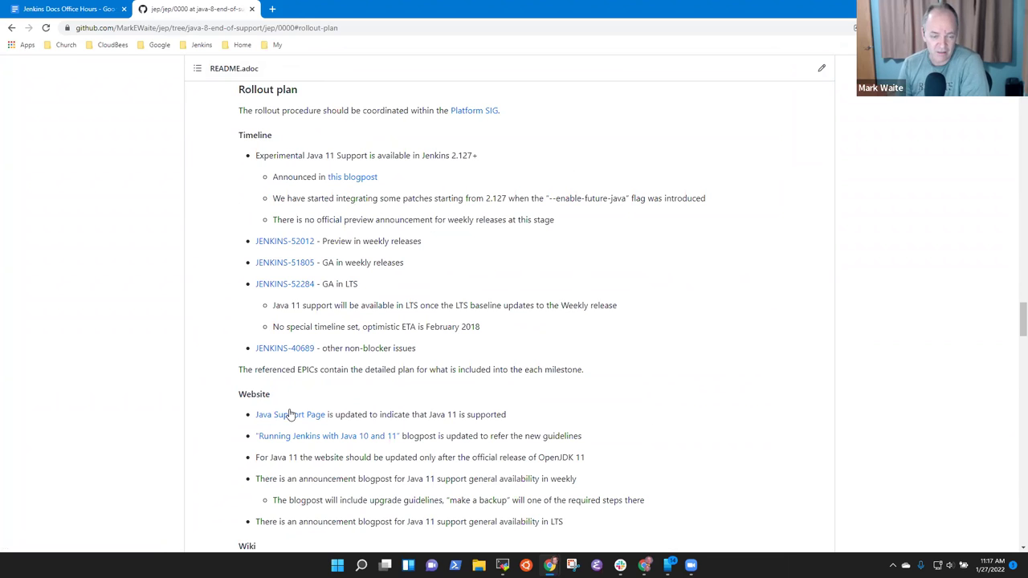
scroll(474, 357, up, 5)
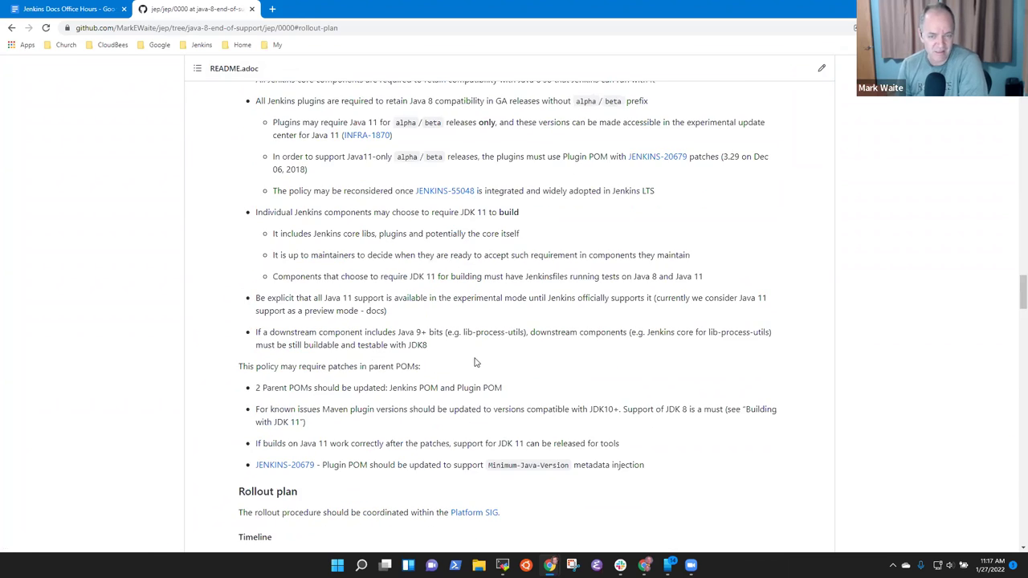
scroll(626, 388, up, 10)
scroll(624, 378, down, 4)
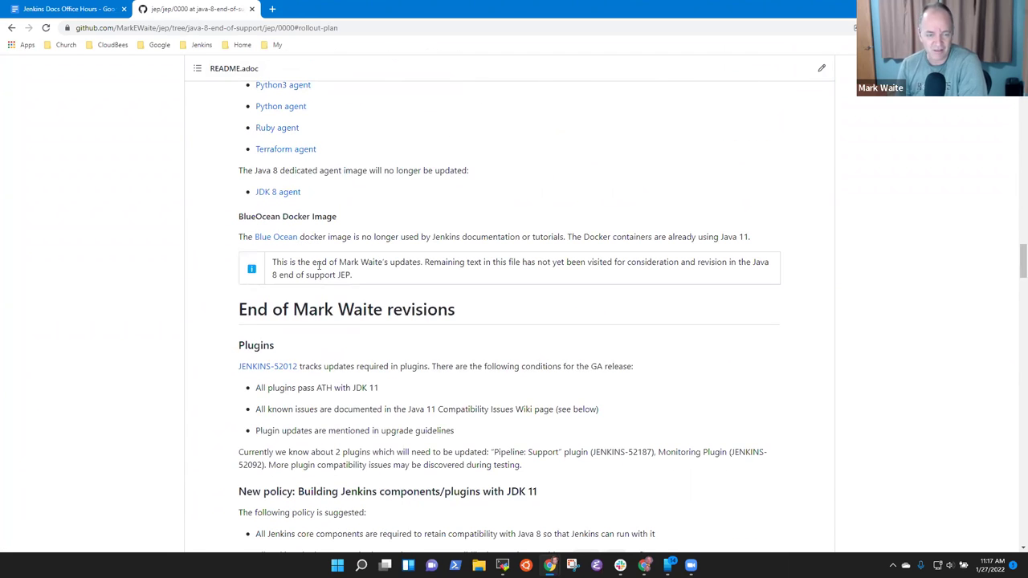
scroll(377, 305, up, 2)
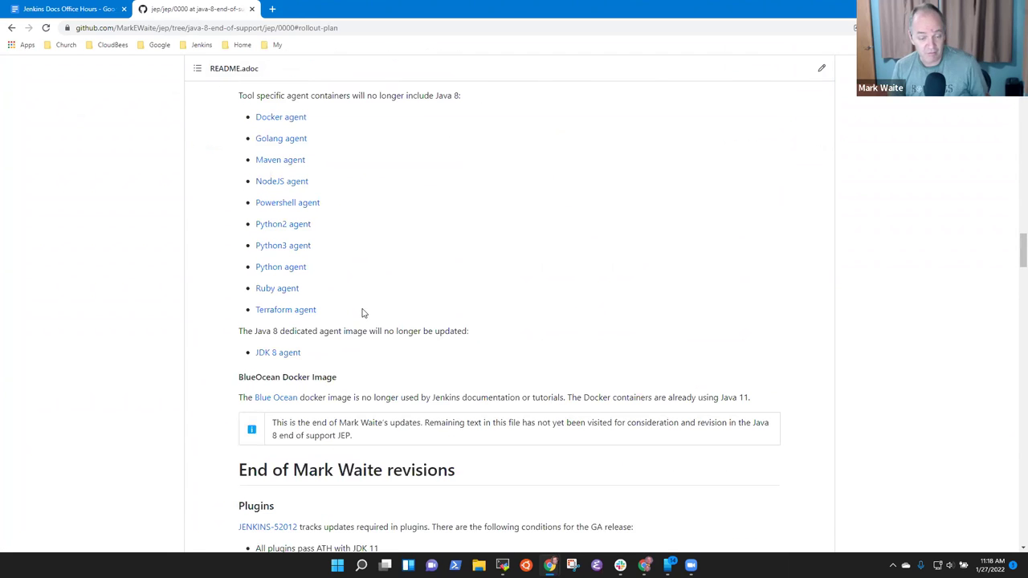
scroll(345, 343, down, 2)
scroll(387, 323, up, 3)
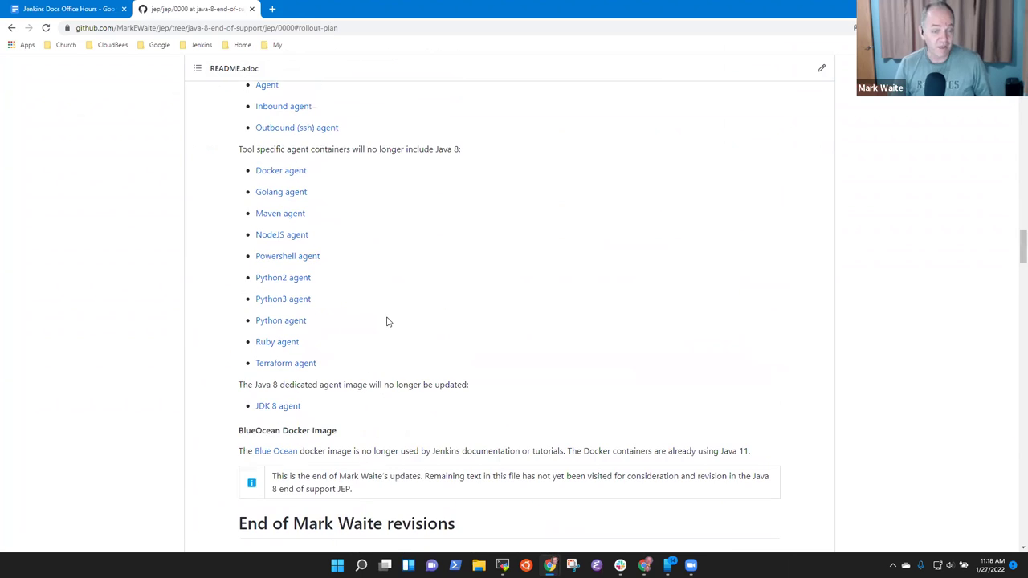
scroll(356, 308, up, 4)
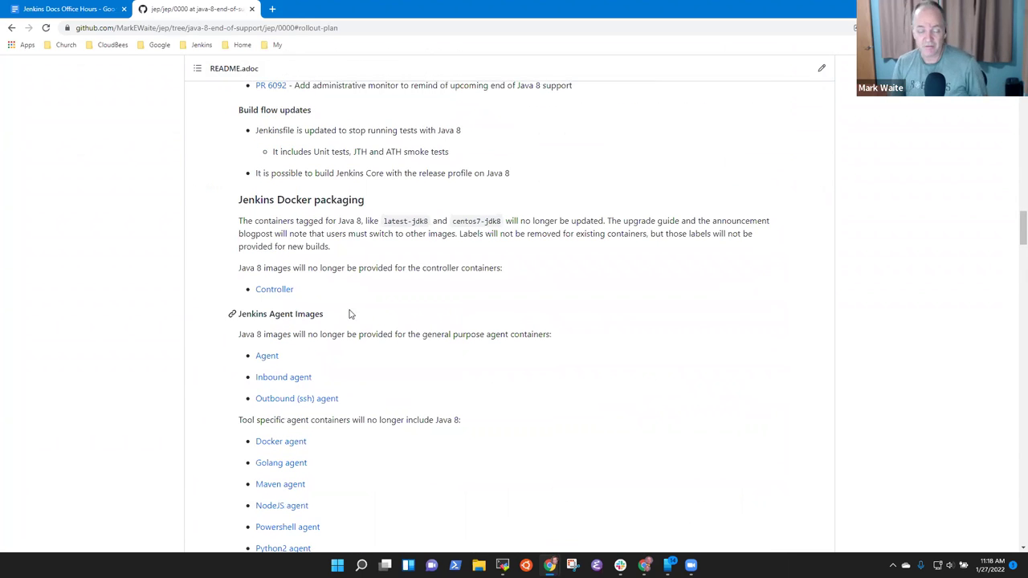
scroll(350, 309, up, 5)
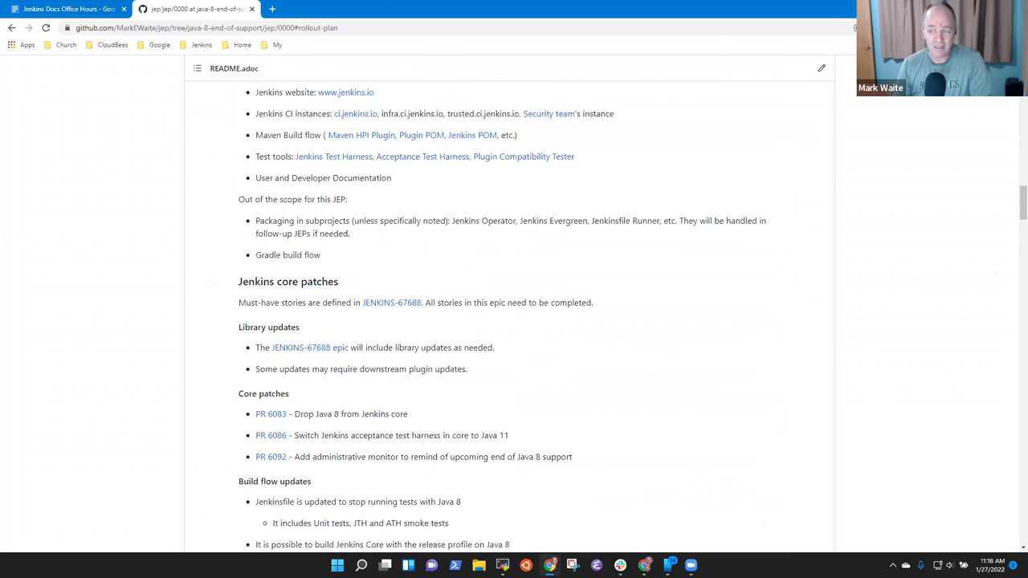
drag(1017, 207, 1018, 64)
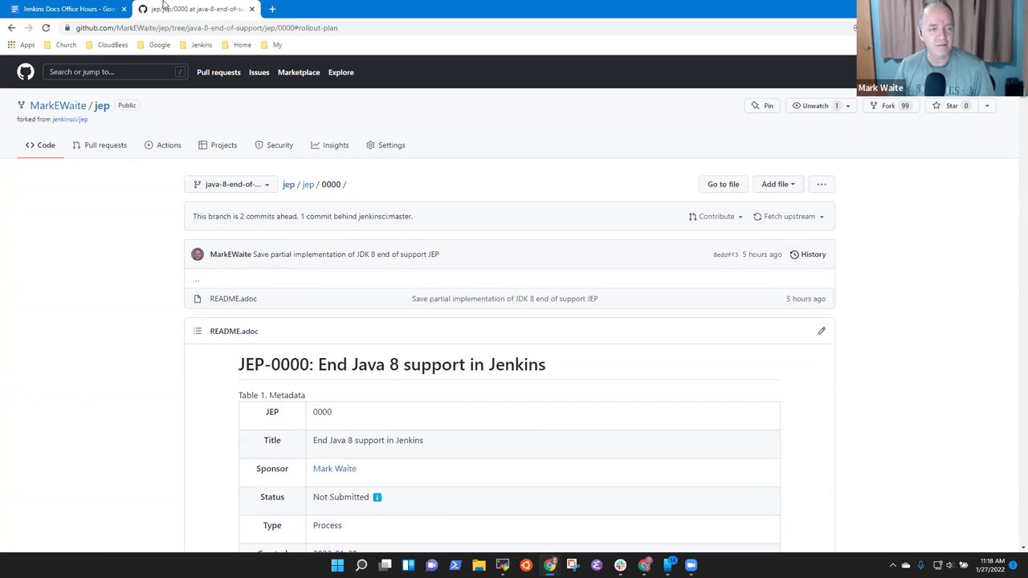
Copy the URL of the 'JEP-0000: End Java 8 support in Jenkins' heading anchor.
click(64, 9)
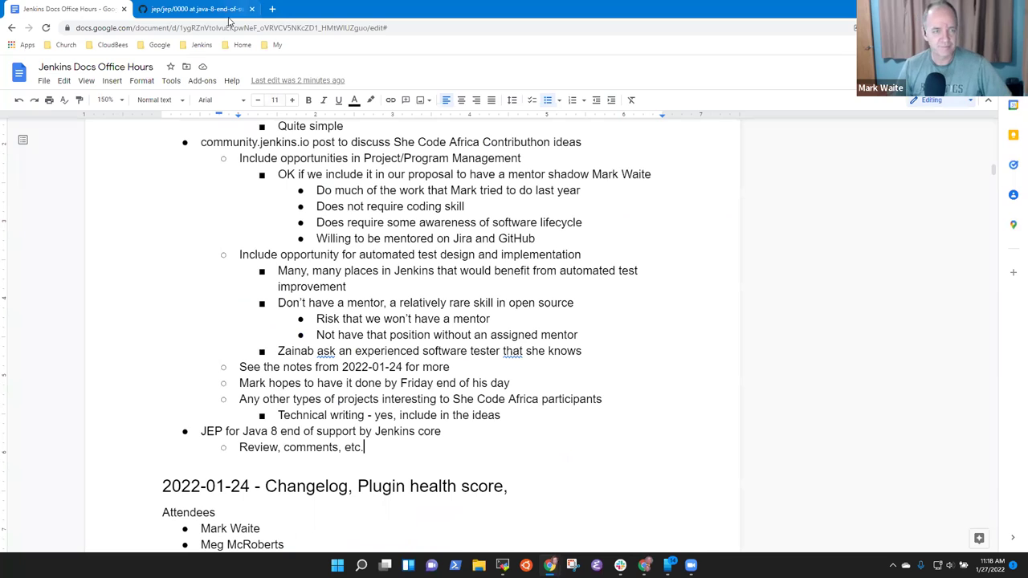
click(210, 8)
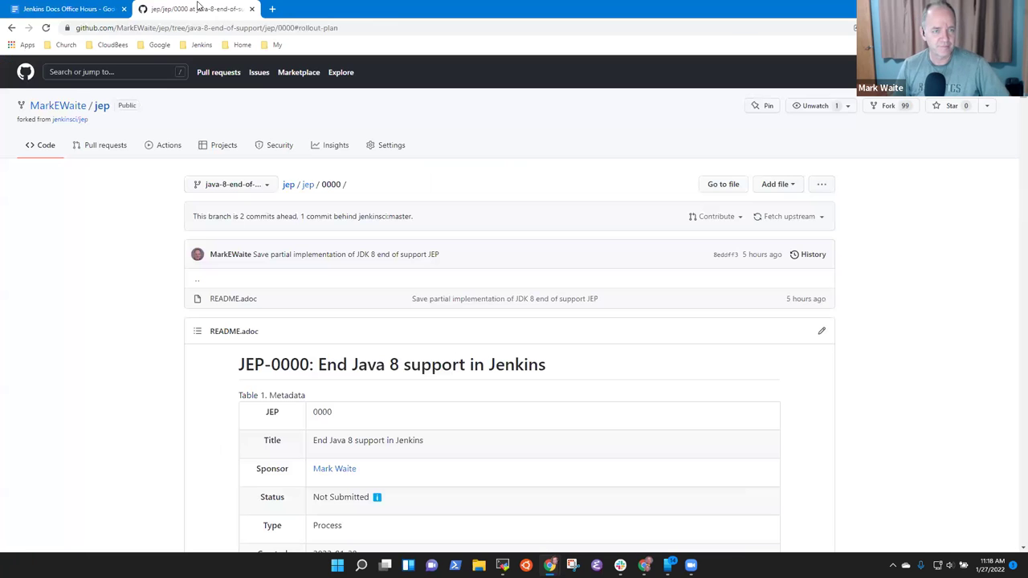
click(348, 29)
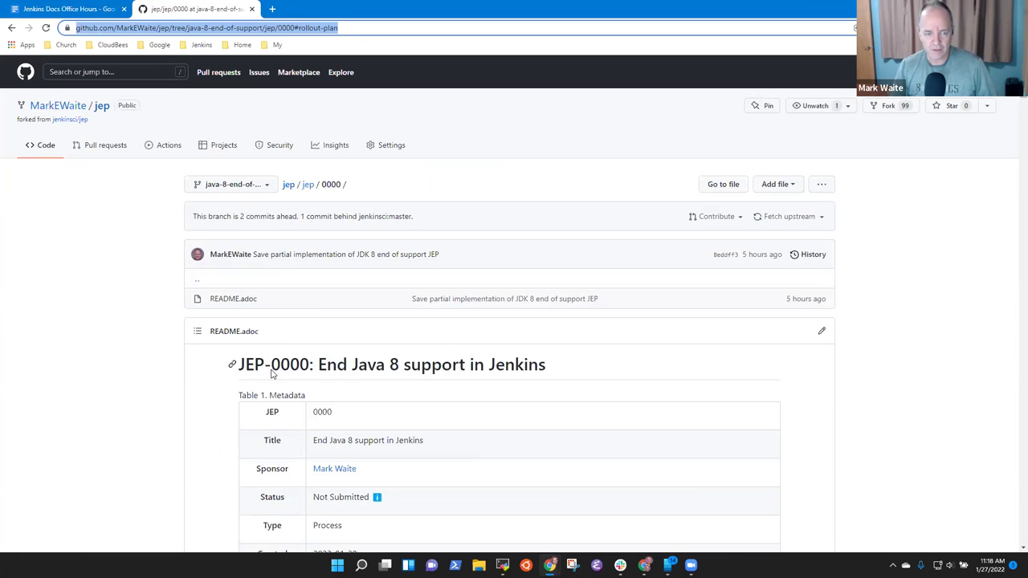
click(231, 365)
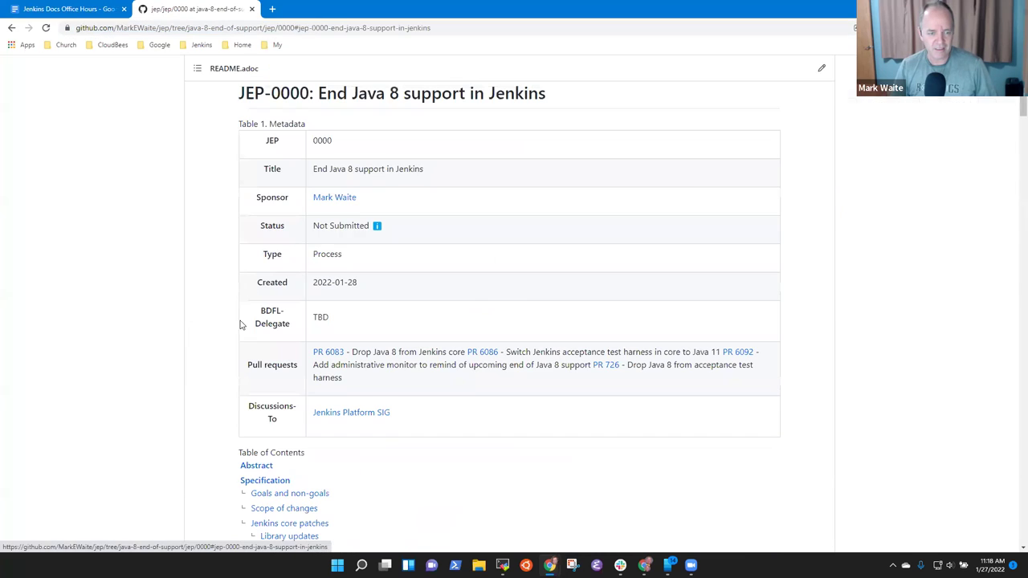
click(429, 30)
key(ctrl+c)
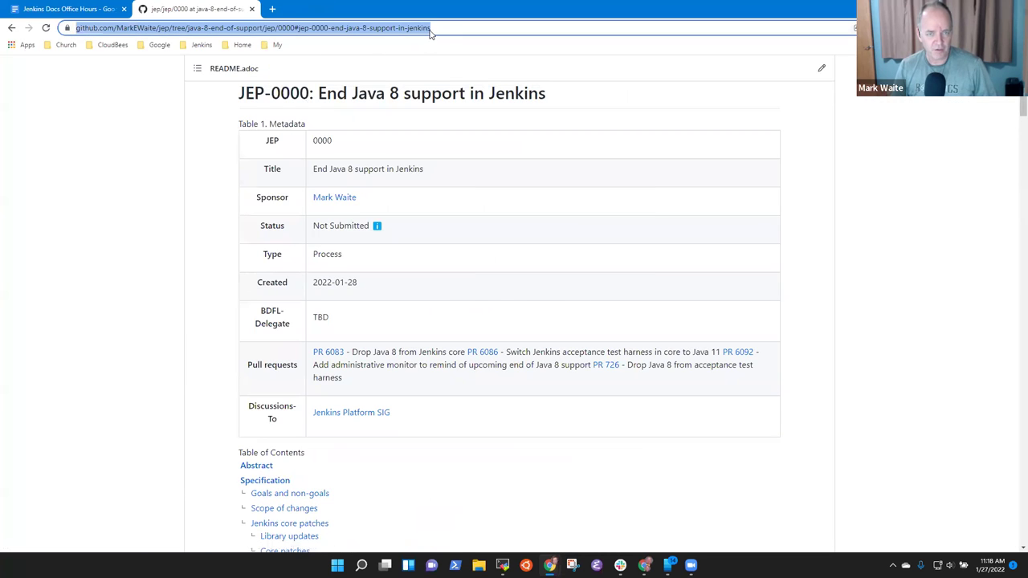
click(84, 11)
Add the sub-bullet 'See the GitHub branch', linking 'GitHub branch' to the copied JEP-0000 URL.
key(Return)
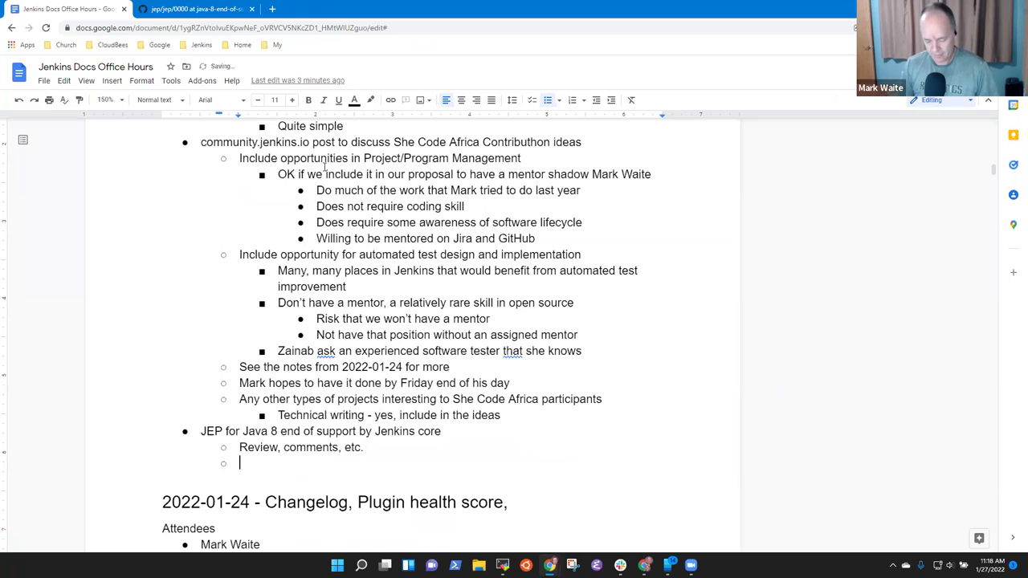
text(See)
key(ctrl+v)
key(ctrl+z)
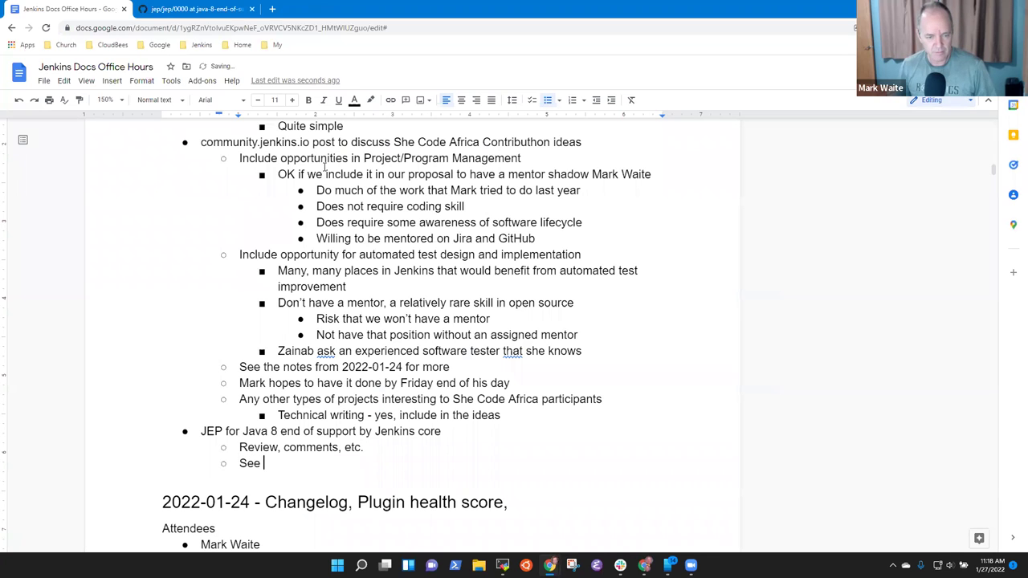
text(the )
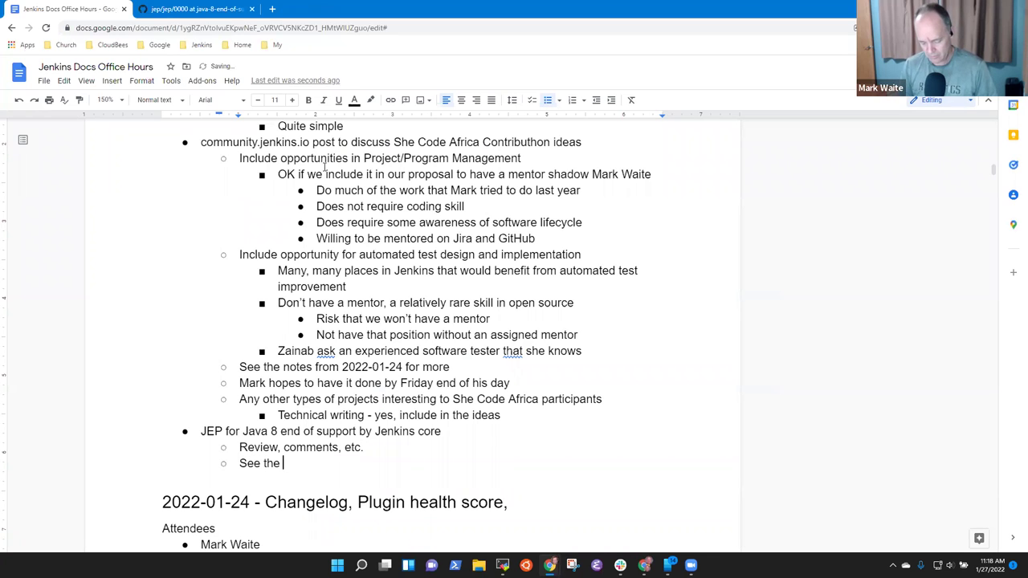
text(GitHub branch)
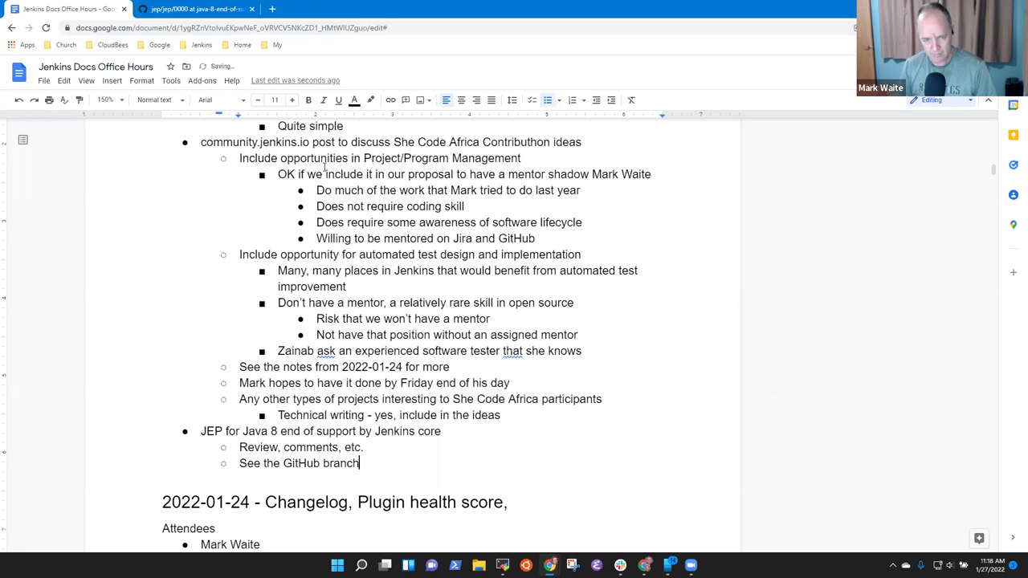
key(ctrl+shift+Left)
key(ctrl+shift+Left)
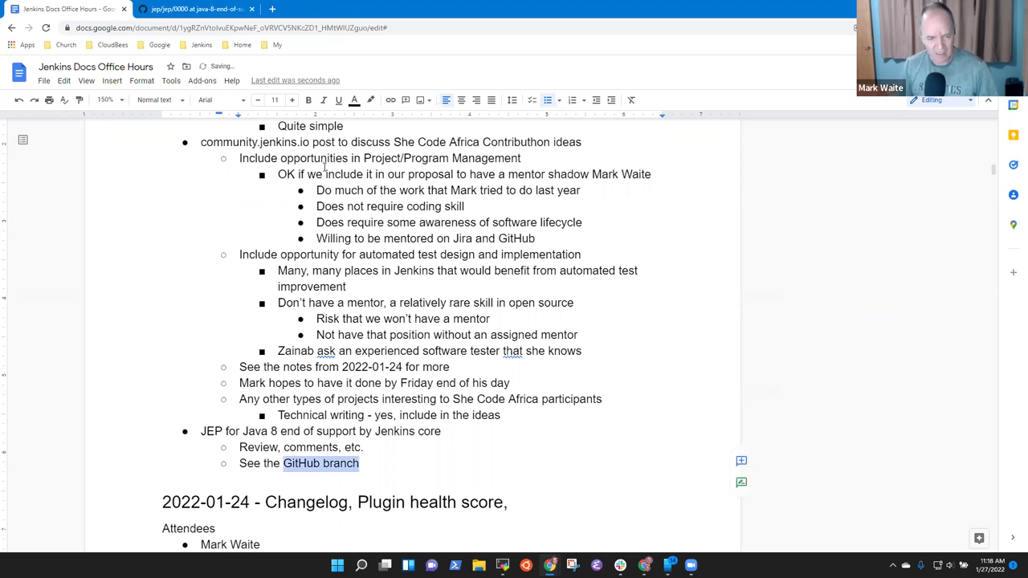
key(ctrl+k)
key(ctrl+v)
key(Return)
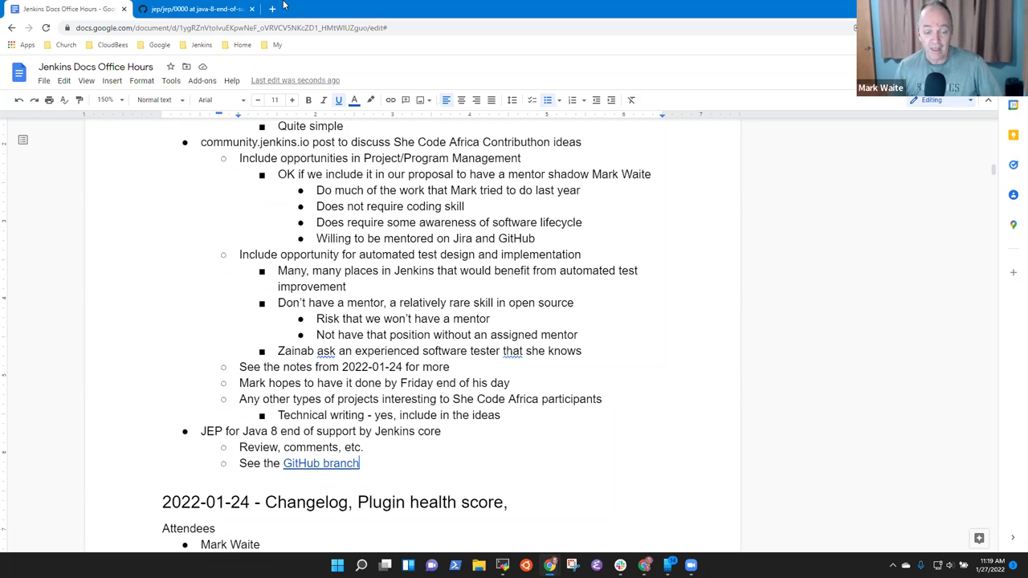
scroll(368, 256, up, 3)
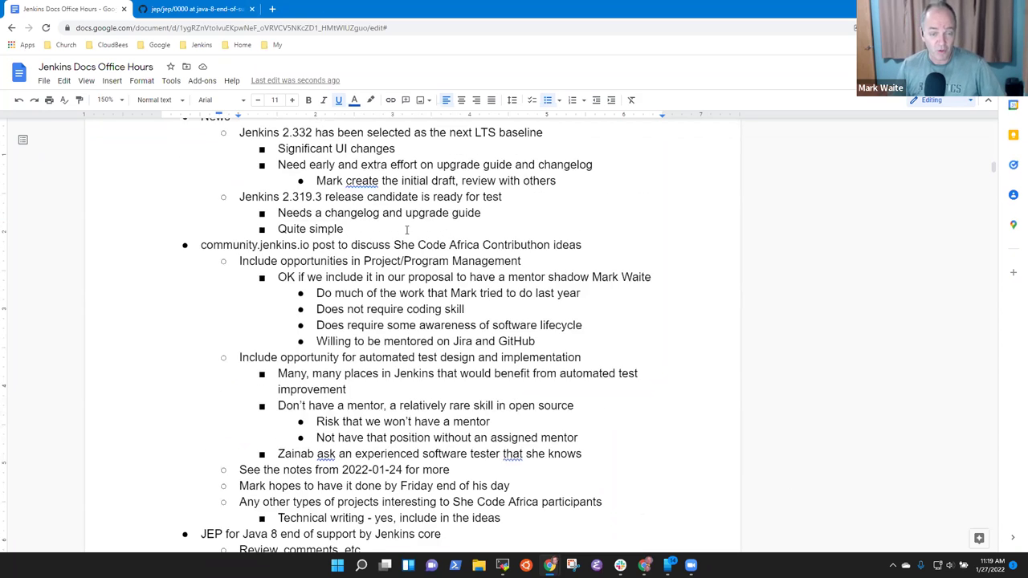
double_click(205, 249)
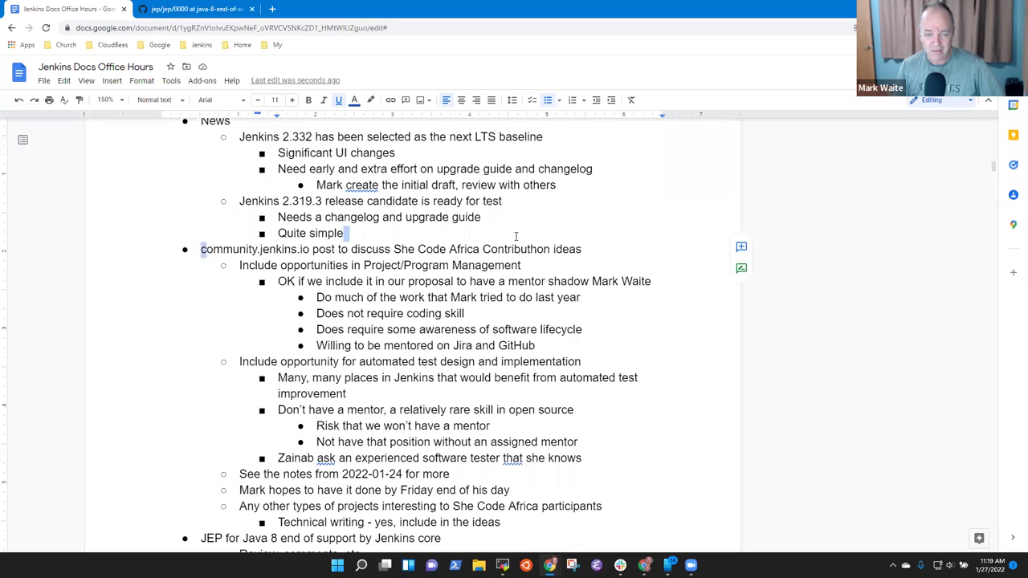
triple_click(280, 249)
key(End)
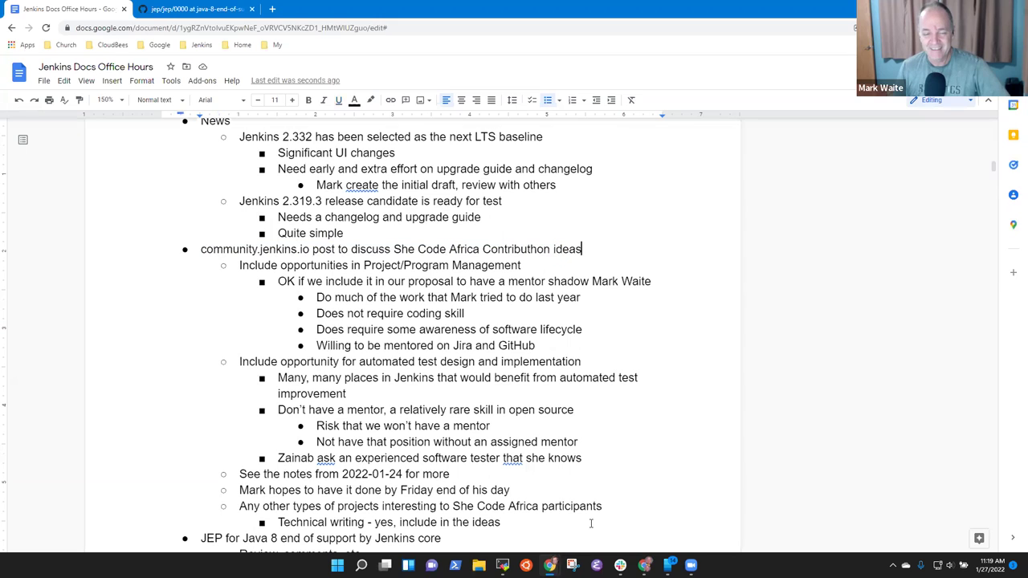
scroll(507, 519, down, 2)
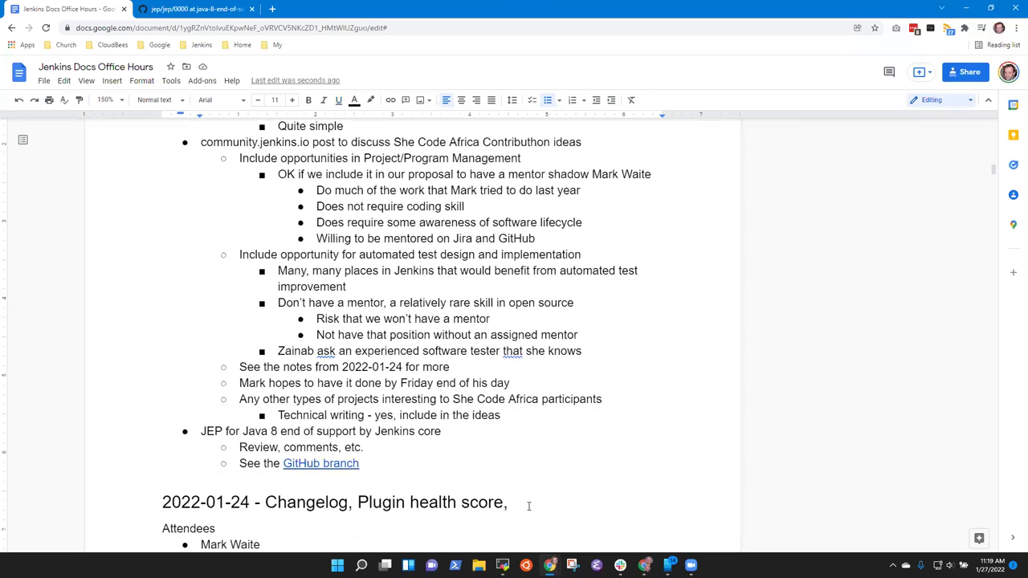